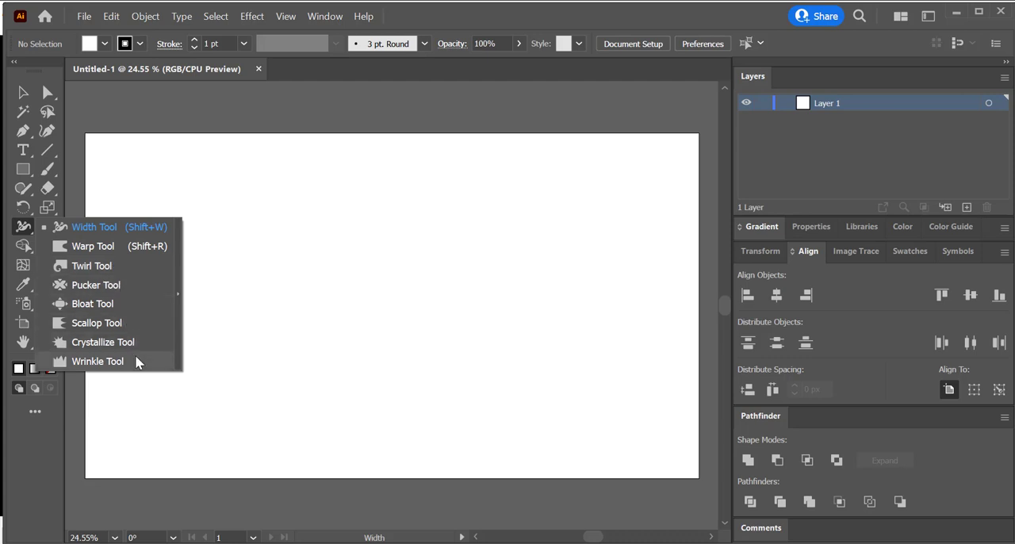
Step: Draw an open curved path with the Pen tool, arching from an upper-right start down to a lower-left end
left_click(127, 228)
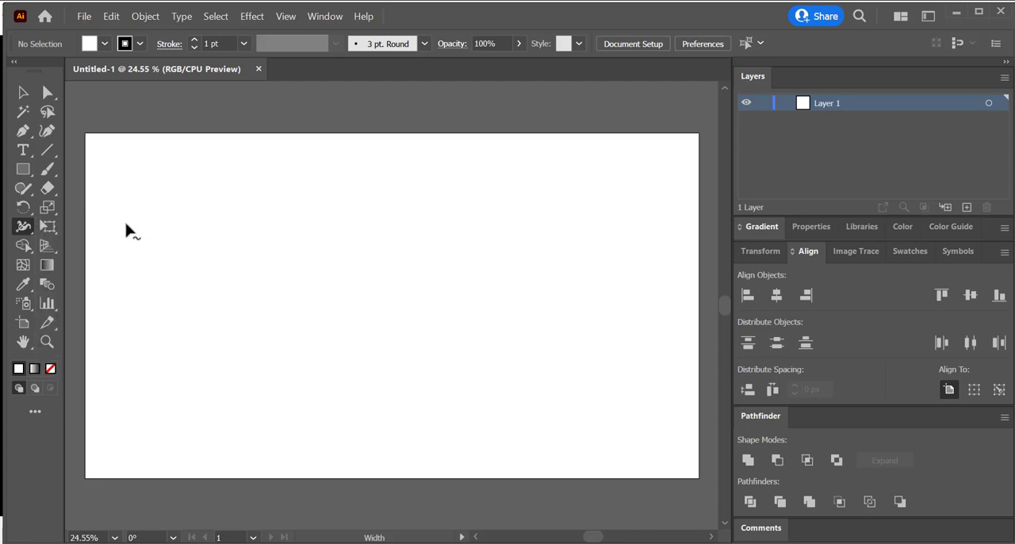
left_click(24, 131)
left_click(337, 215)
left_click_drag(284, 298, 298, 381)
left_click(24, 93)
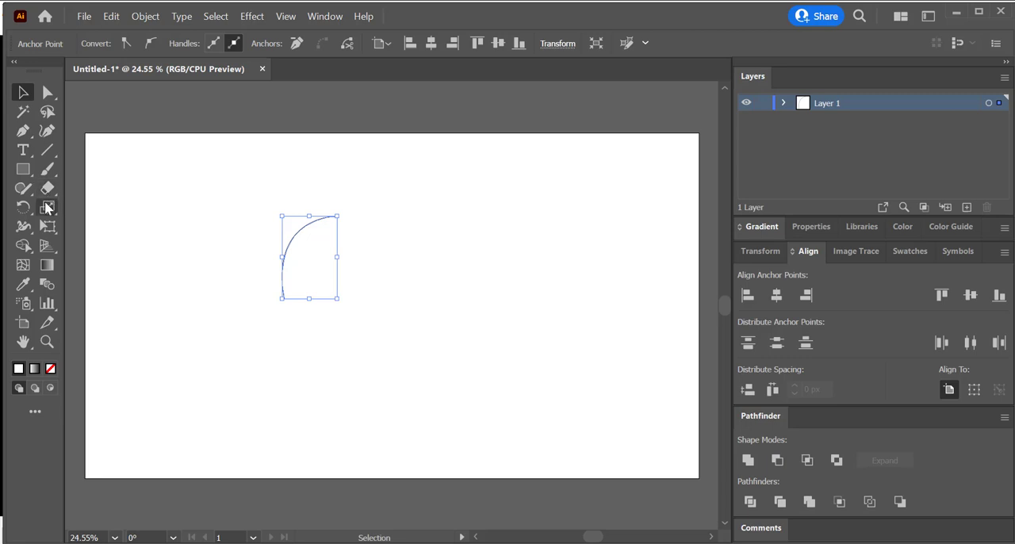
Step: Thicken the upper part of the arc with the Width tool and narrow its lower part into a thin tail
left_click(24, 227)
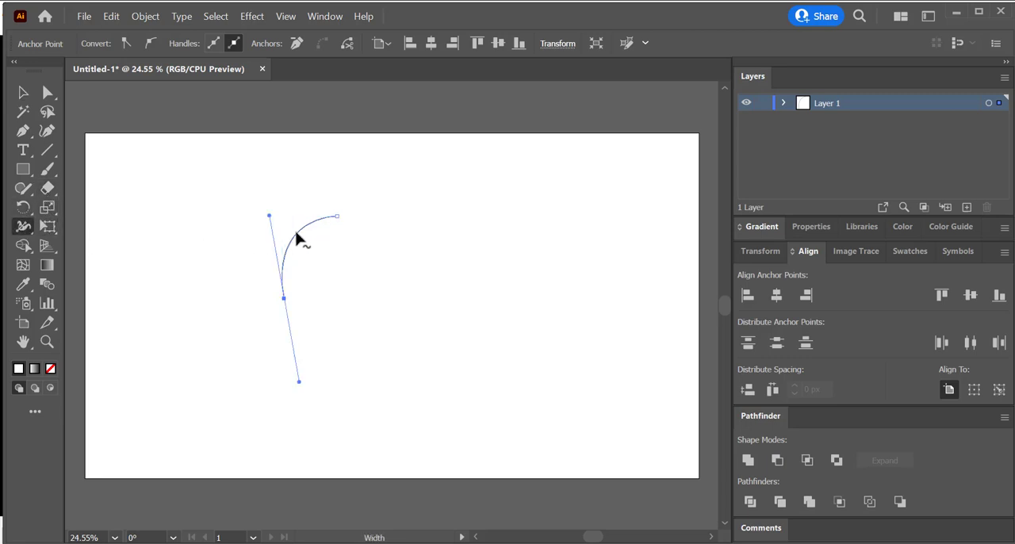
left_click_drag(309, 230, 313, 237)
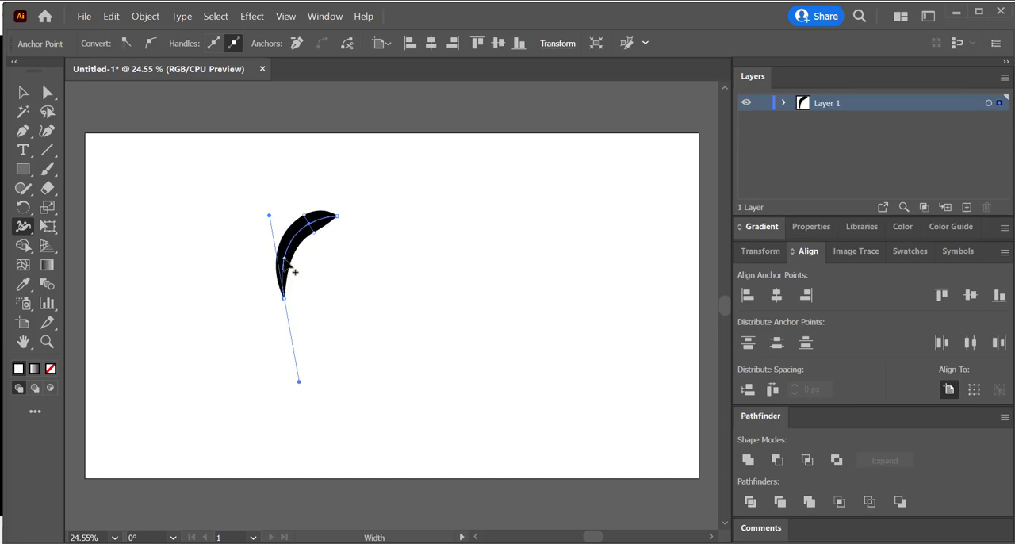
left_click_drag(291, 259, 285, 259)
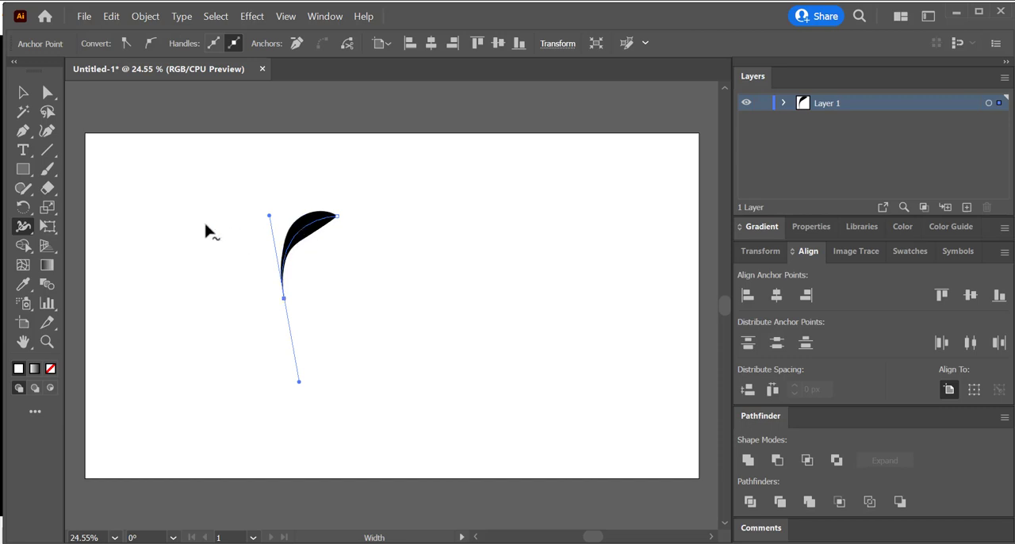
Step: Paint a wavy S-shaped stroke beside the black arc with the Paintbrush and apply the Basic brush to it
left_click(47, 169)
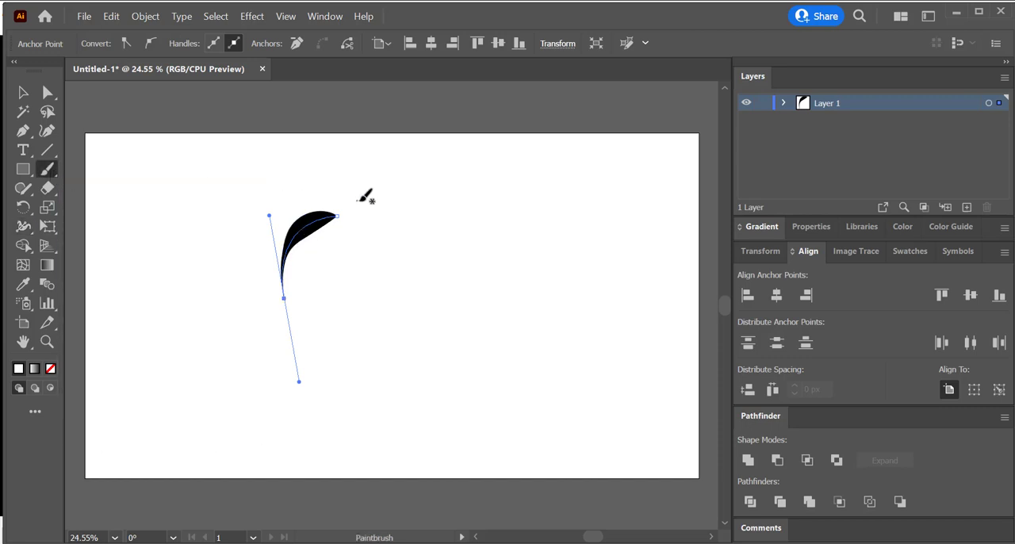
mouse_move(396, 205)
left_mouse_down()
mouse_move(427, 221)
mouse_move(435, 273)
mouse_move(480, 313)
mouse_move(513, 385)
left_mouse_up()
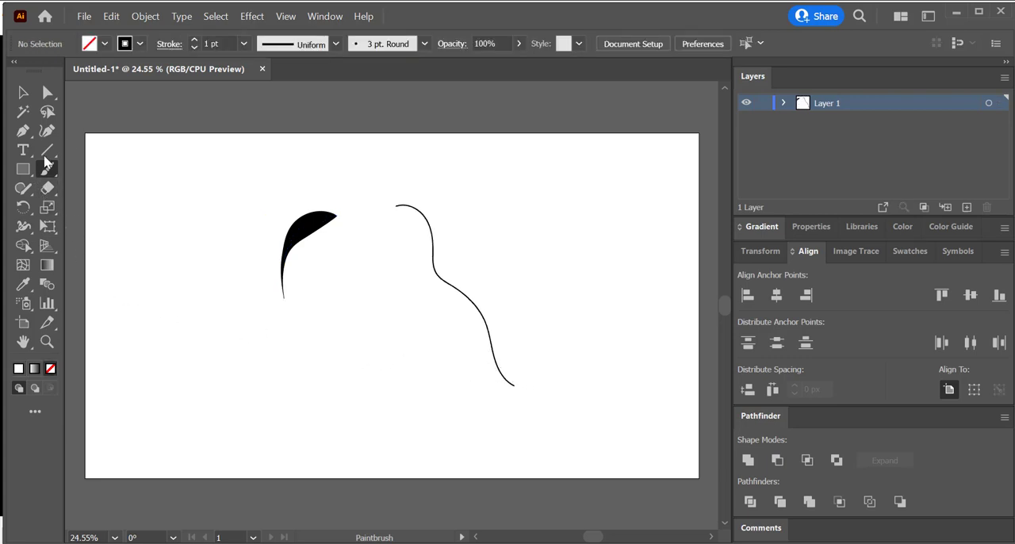
left_click(23, 92)
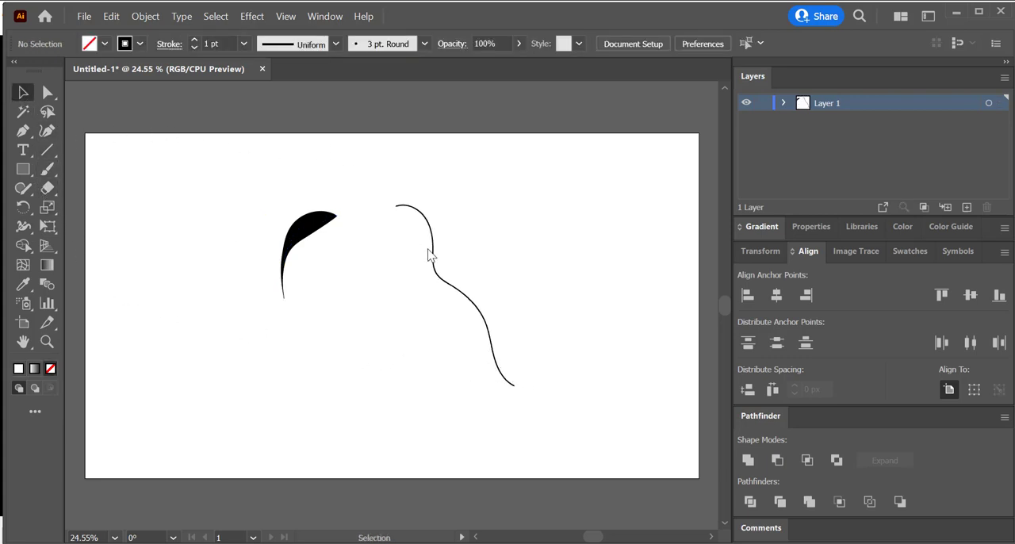
left_click(431, 223)
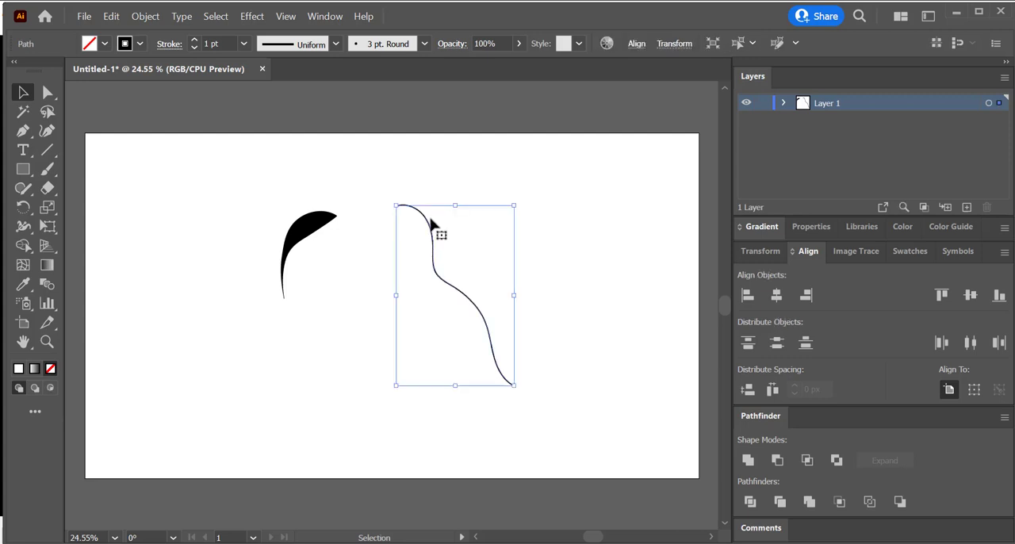
left_click(395, 46)
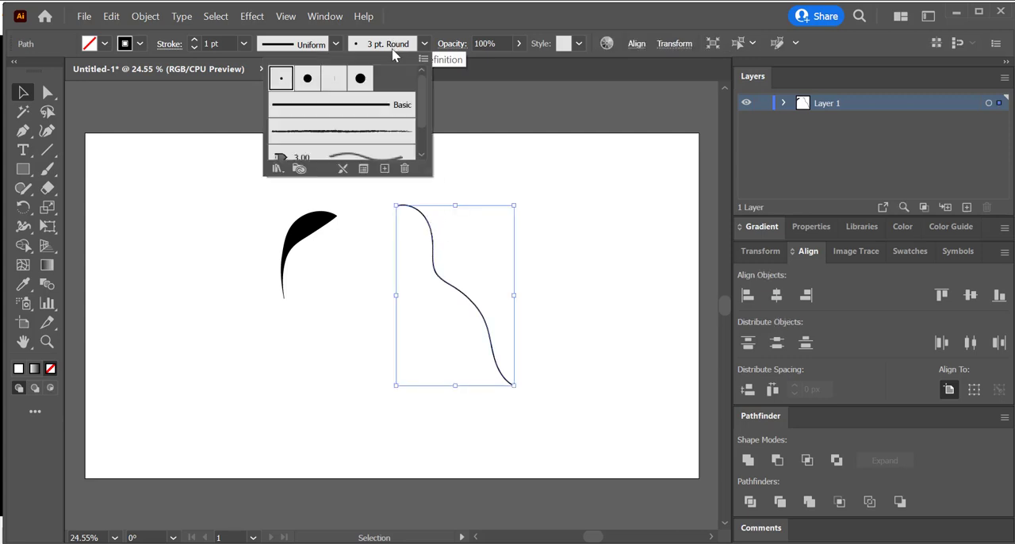
left_click(379, 106)
left_click(377, 244)
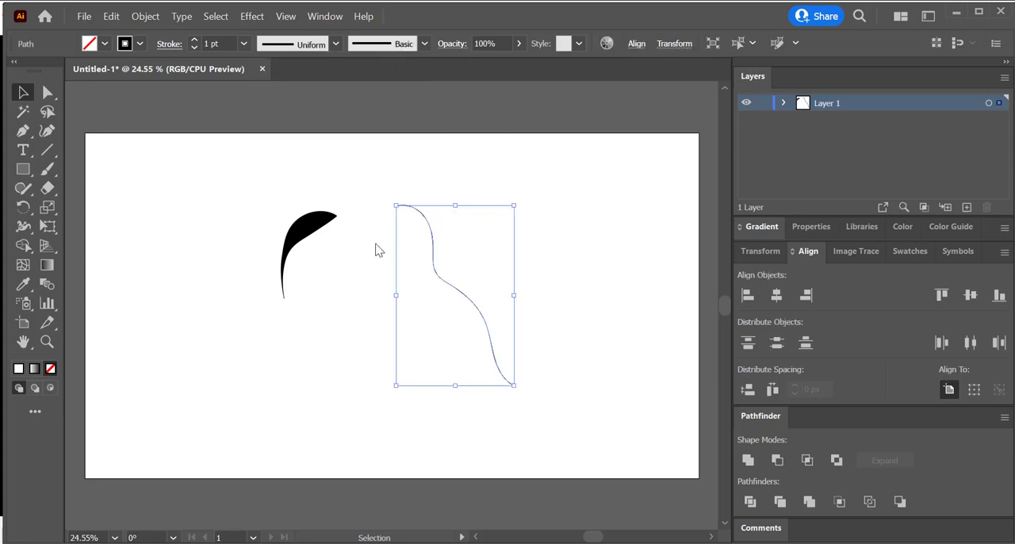
Step: Use the Width tool to widen the wavy stroke near its upper end, pinch its middle and widen its lower section
left_click(23, 226)
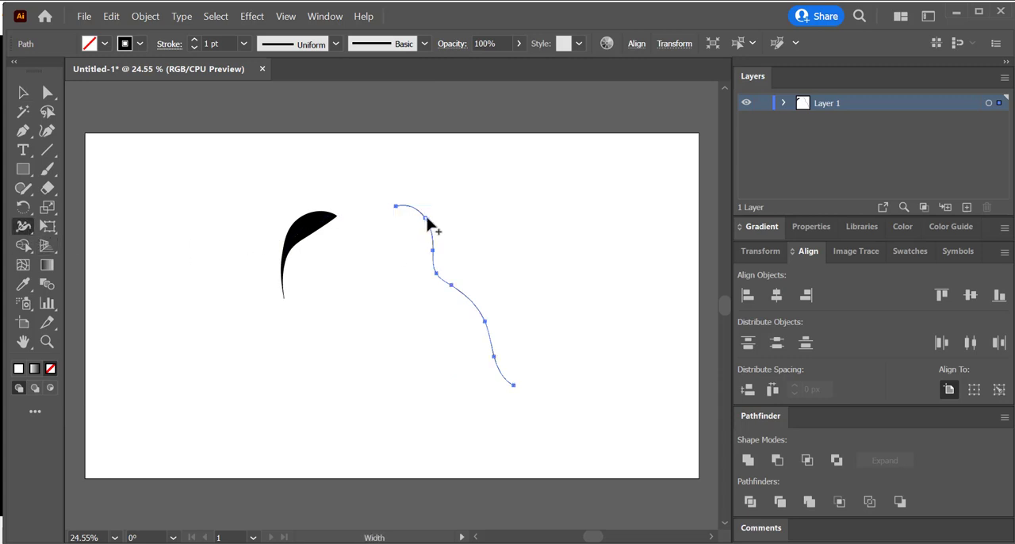
left_click_drag(427, 218, 440, 218)
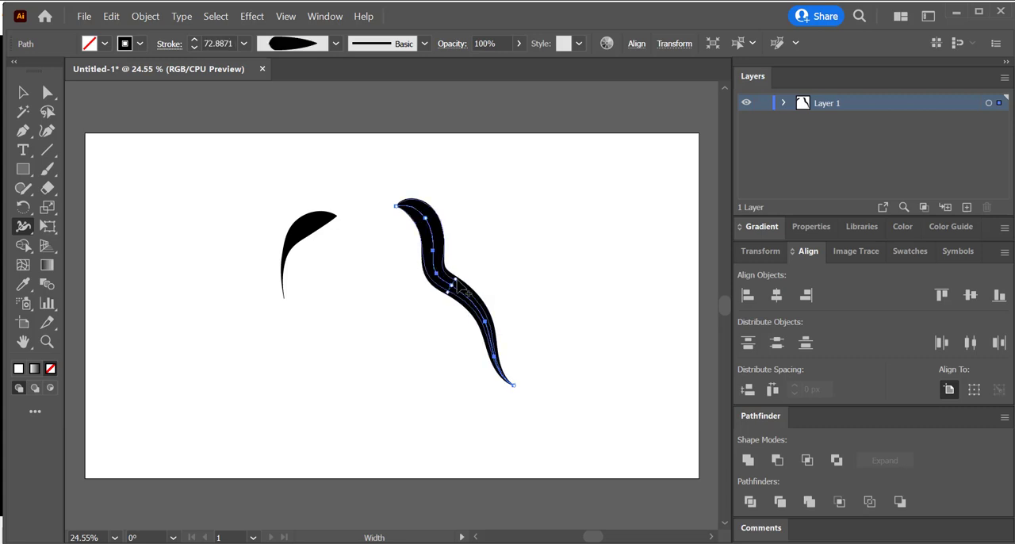
mouse_move(454, 290)
left_mouse_down()
mouse_move(503, 324)
mouse_move(497, 318)
left_mouse_up()
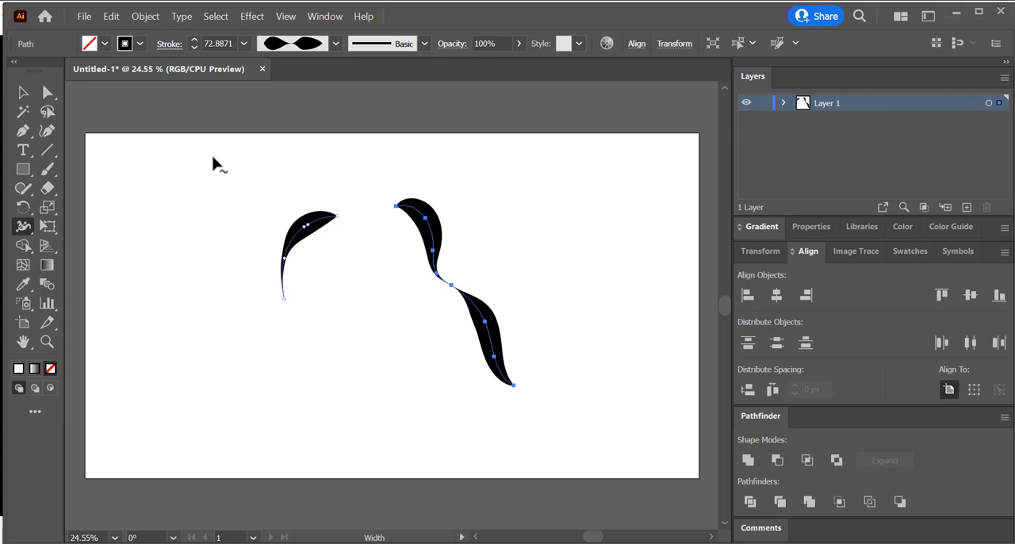
Step: Delete both variable-width strokes from the artboard
left_click(23, 93)
left_click(185, 228)
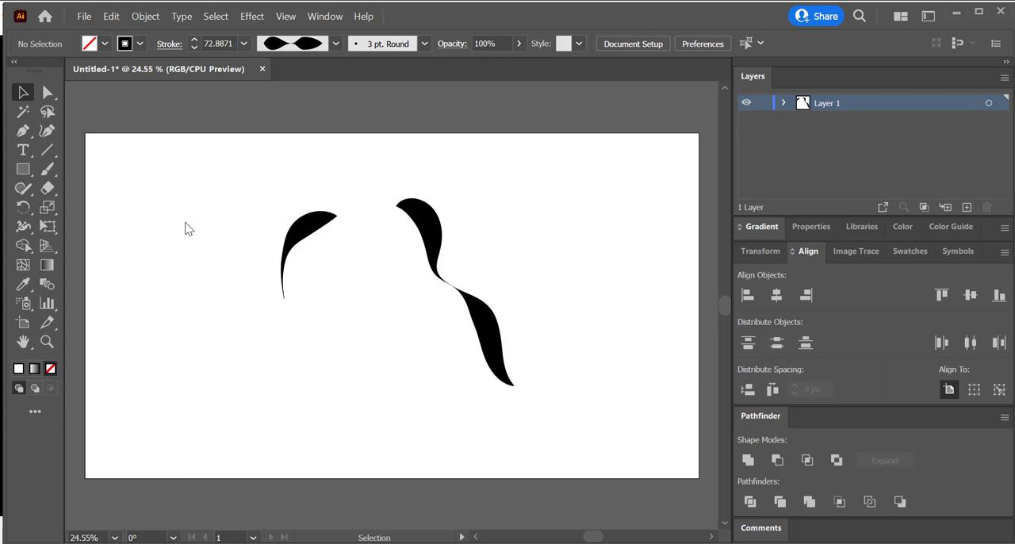
left_click_drag(485, 214, 224, 274)
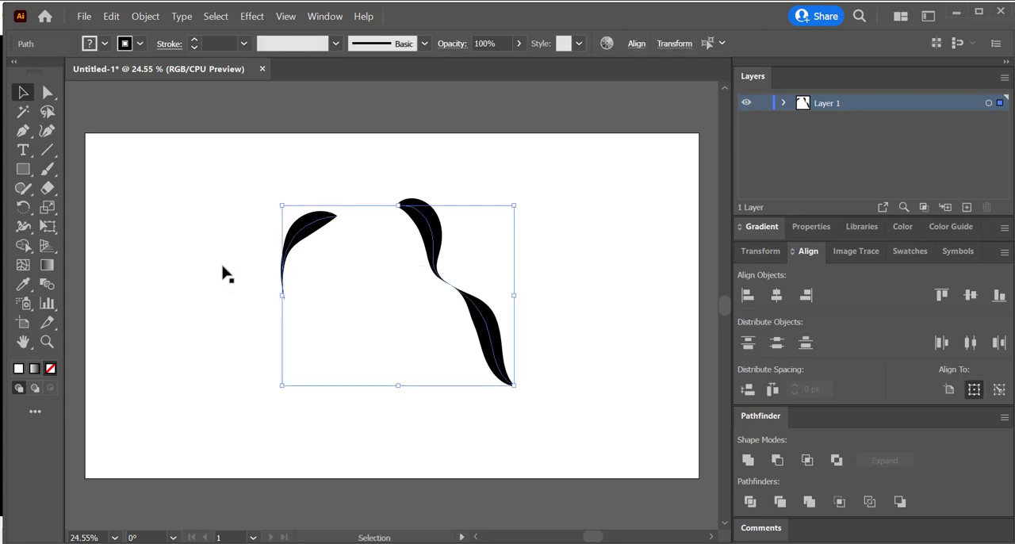
key("Delete")
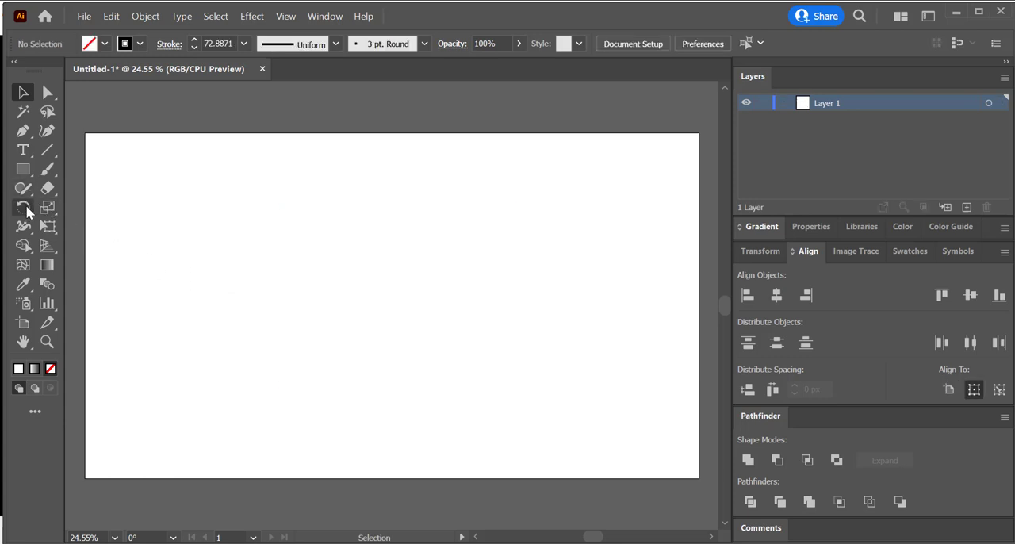
Step: Draw a large rectangle on the artboard and a smaller ellipse to its right
key("m")
left_click_drag(237, 202, 448, 364)
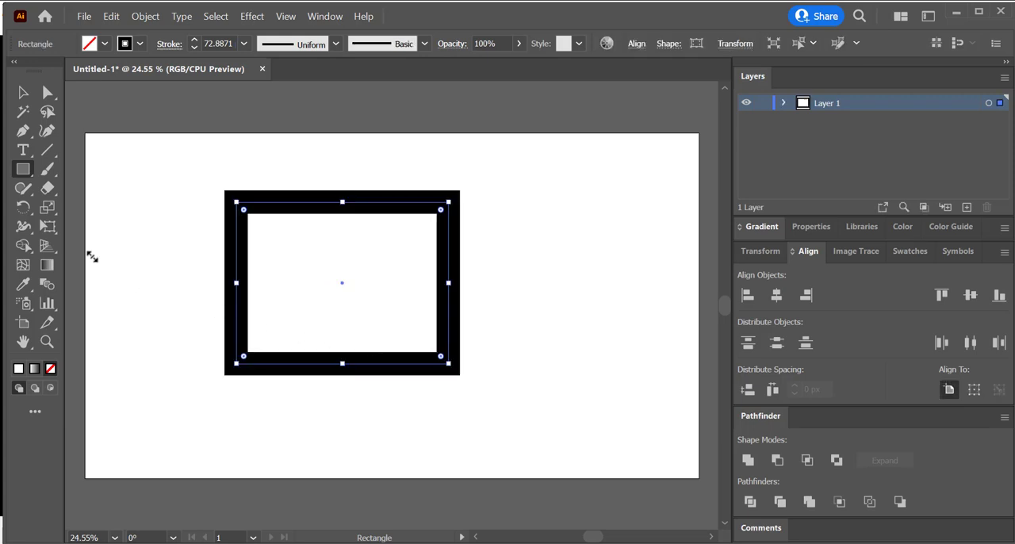
left_click_drag(27, 178, 94, 212)
left_click_drag(525, 208, 630, 317)
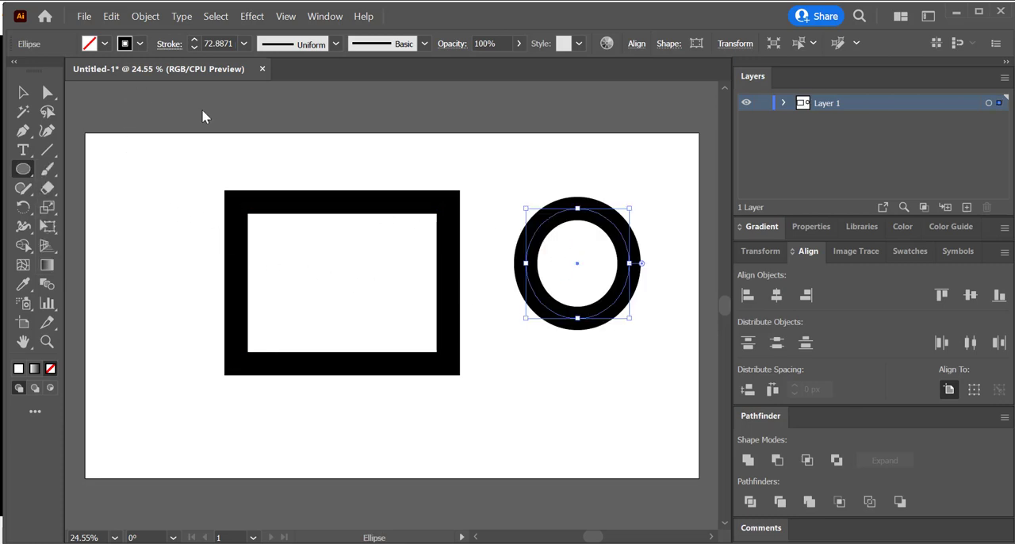
Step: Give the rectangle and the ellipse a red fill and a 6 pt stroke
left_click(24, 93)
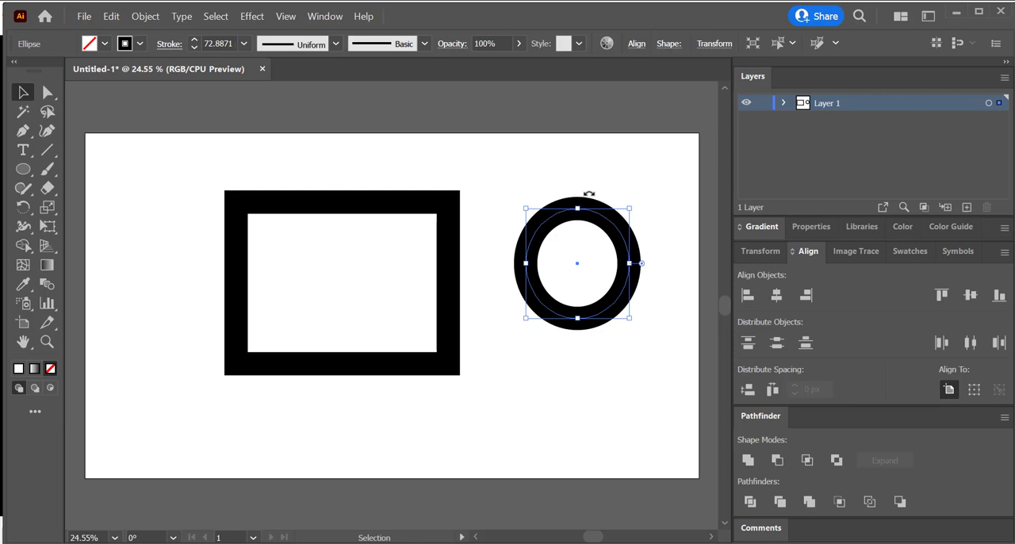
left_click_drag(653, 188, 229, 286)
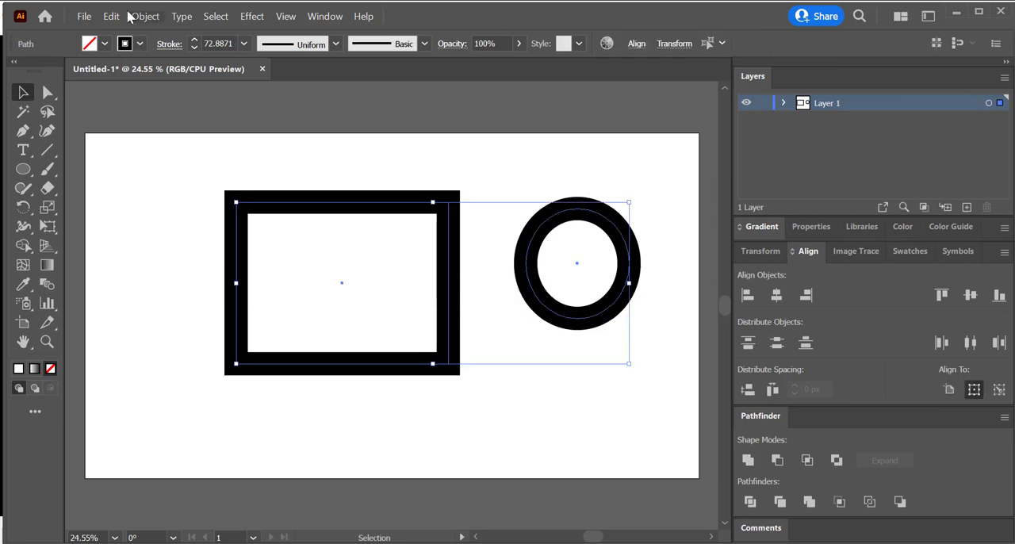
left_click(103, 44)
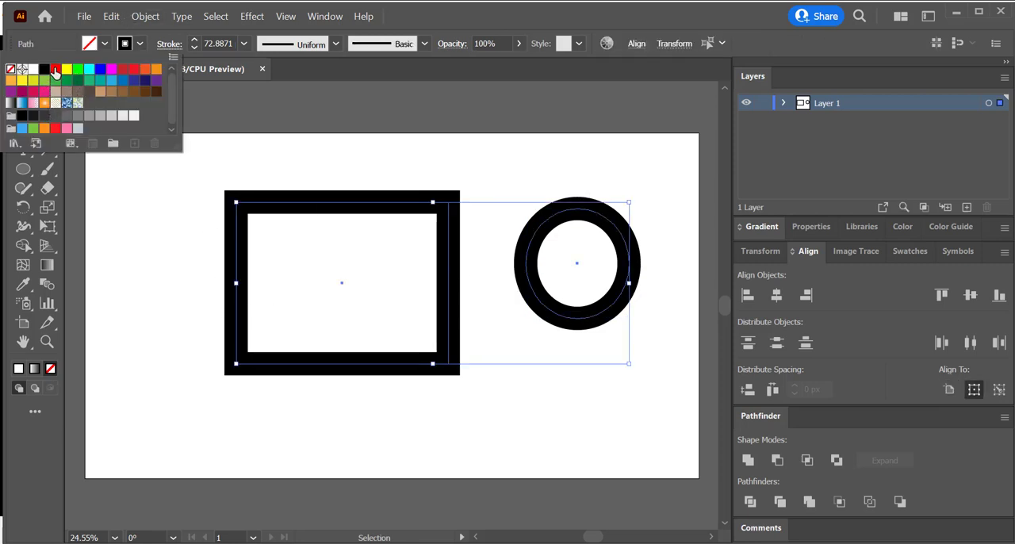
left_click(55, 70)
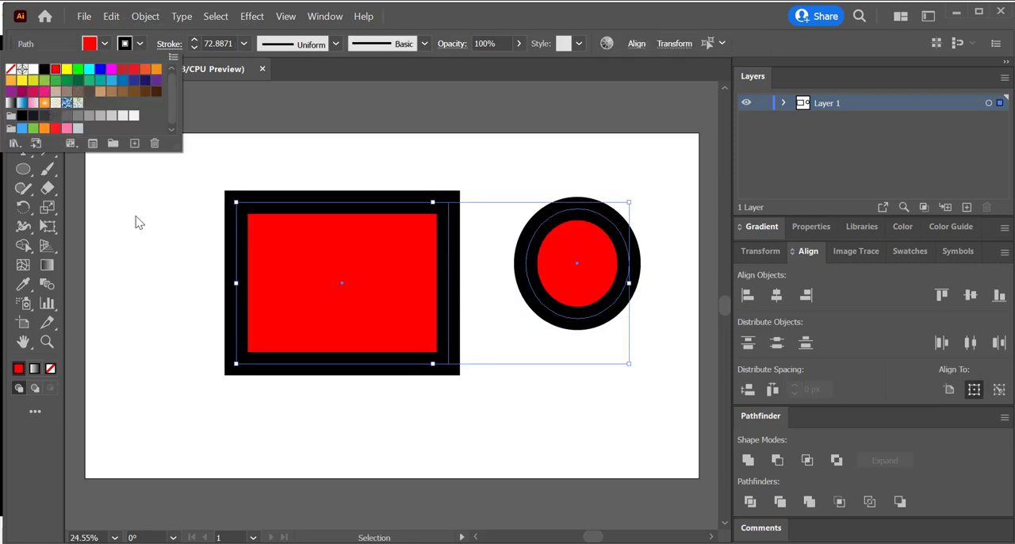
left_click(194, 48)
left_click_drag(194, 47, 194, 45)
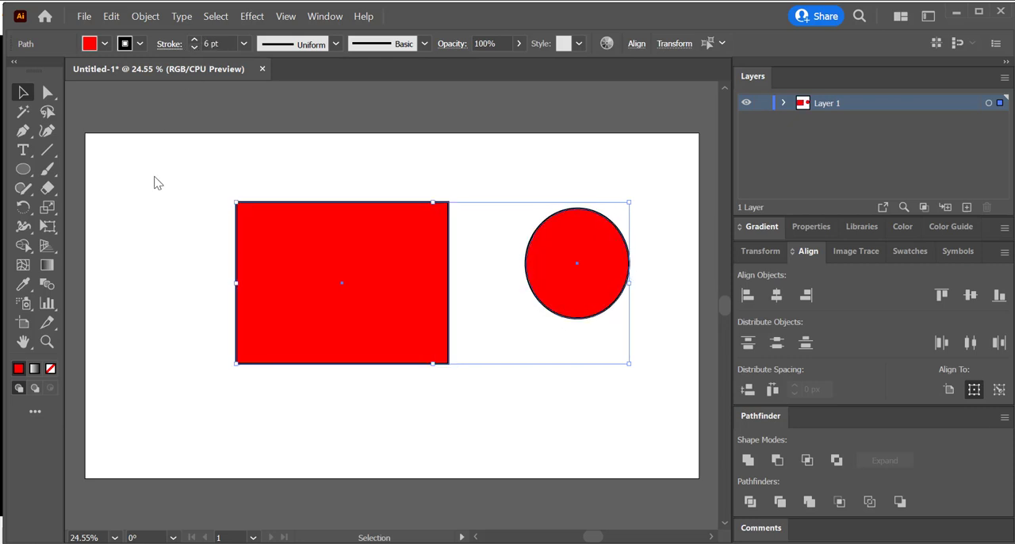
left_click(158, 184)
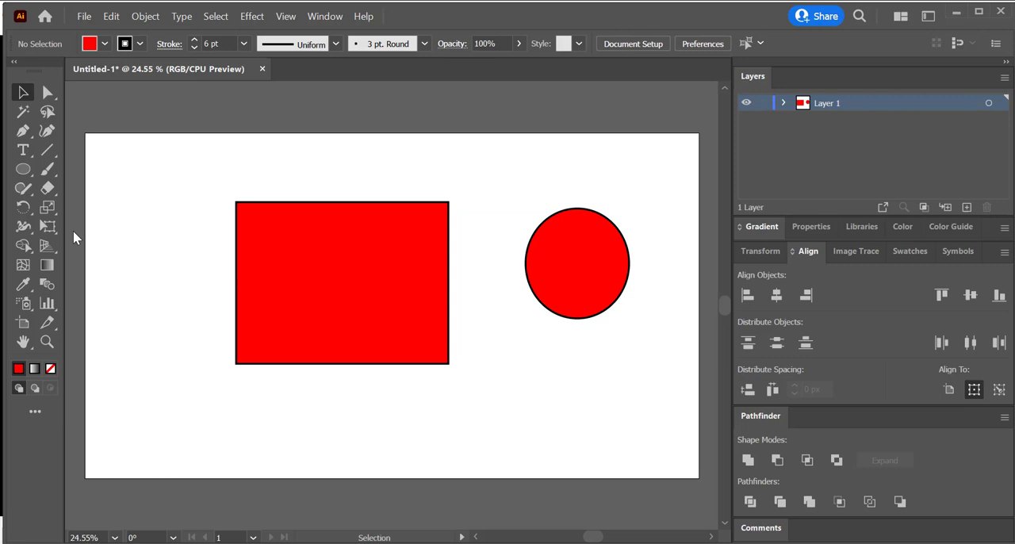
Step: Warp the rectangle by denting its right edge, pushing the two upper corners inward and pulling the two lower corners outward
left_click(29, 228)
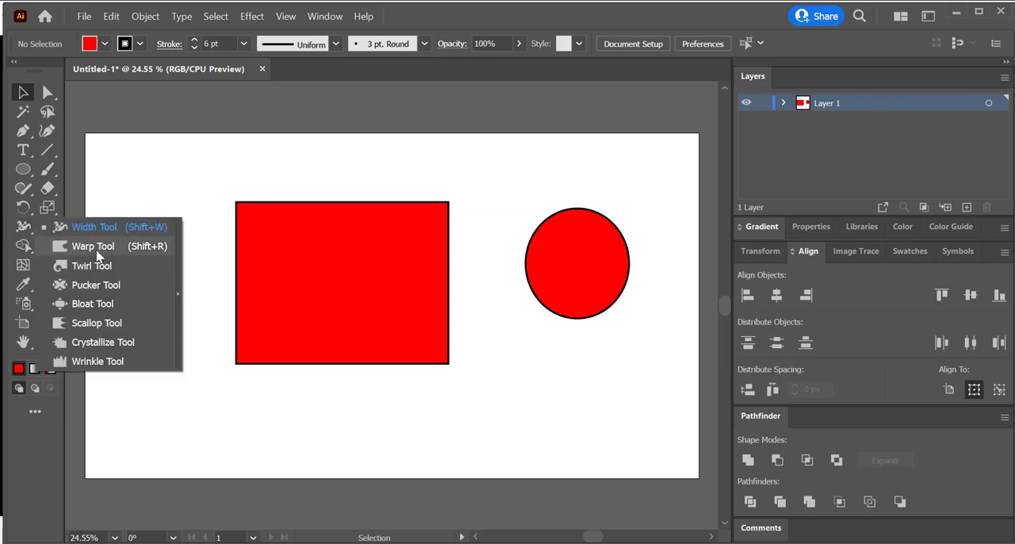
left_click(96, 252)
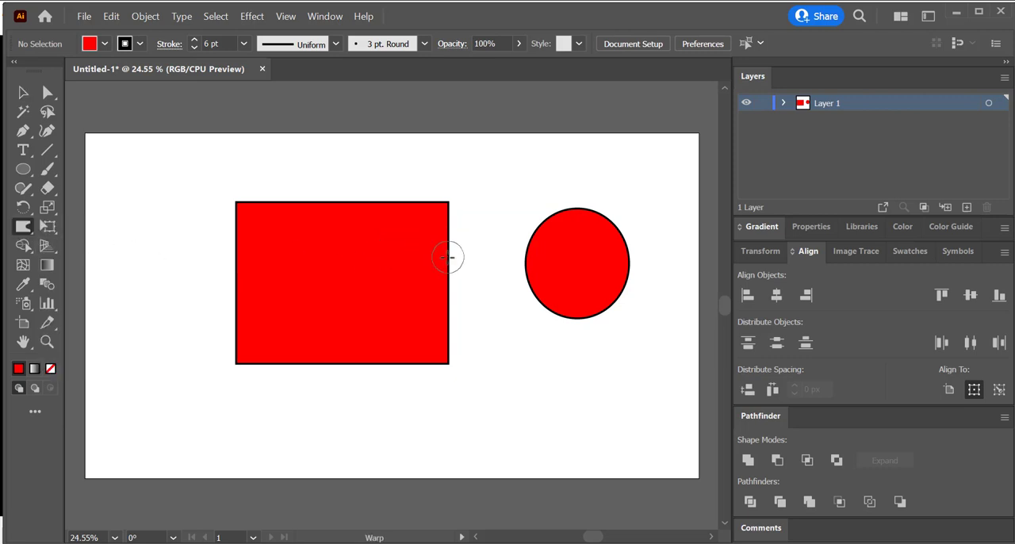
left_click_drag(449, 253, 406, 264)
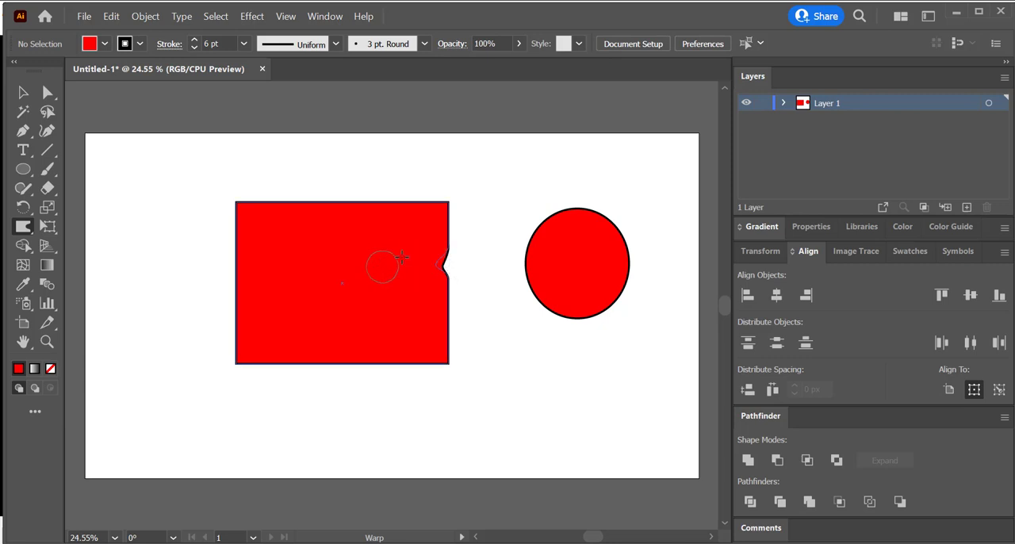
left_click_drag(452, 199, 396, 238)
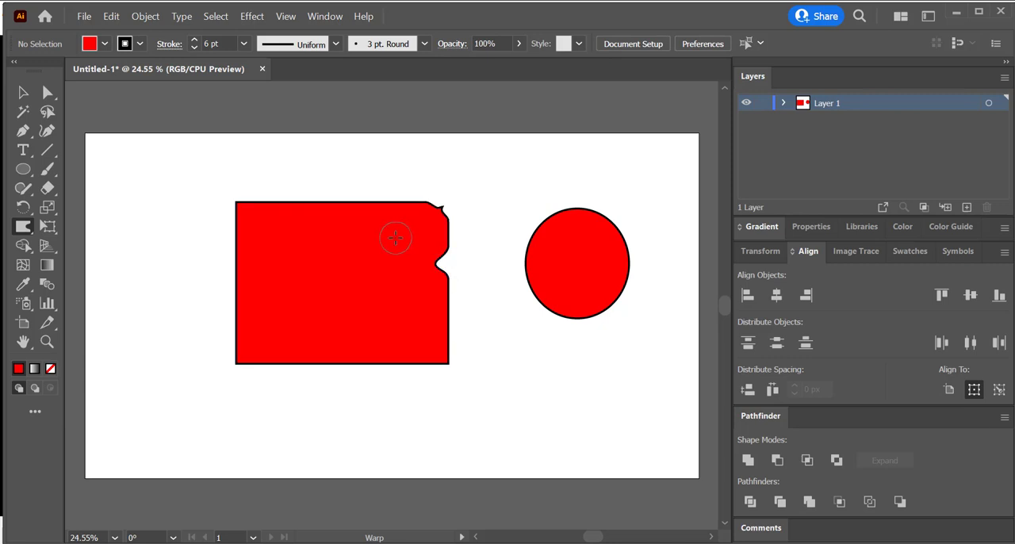
left_click_drag(233, 204, 243, 206)
mouse_move(227, 363)
left_mouse_down()
mouse_move(183, 390)
mouse_move(200, 385)
left_mouse_up()
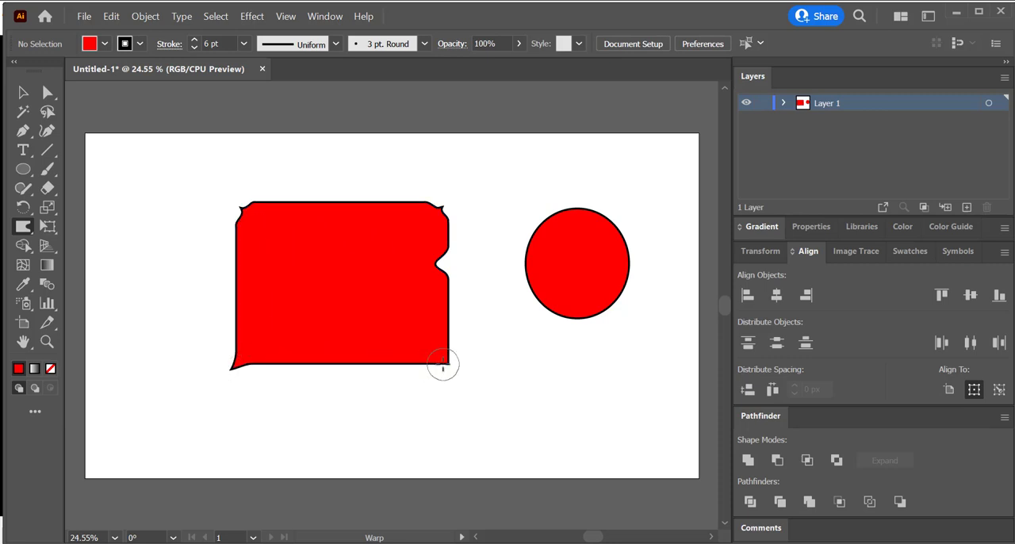
left_click_drag(447, 362, 497, 378)
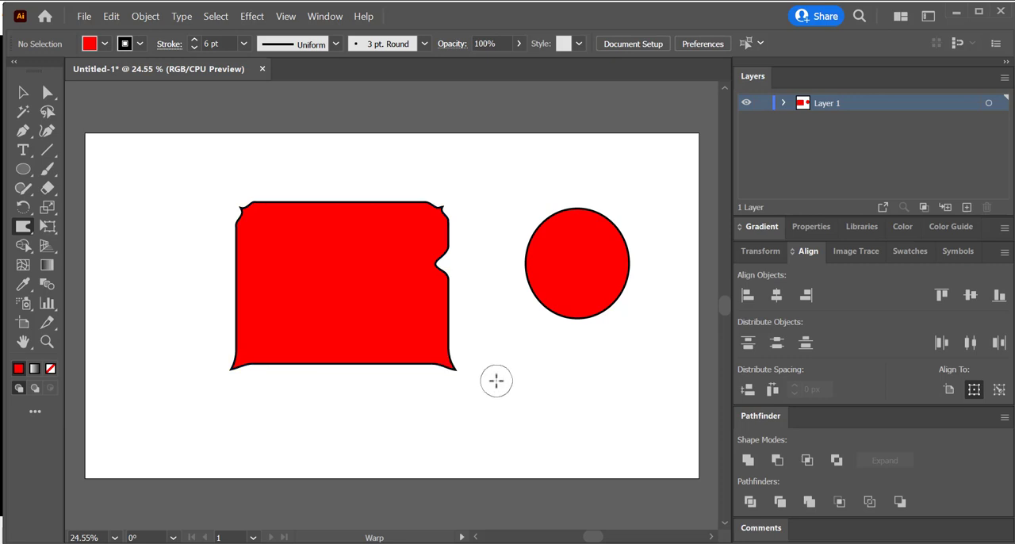
Step: Pull three outward bumps from the rectangle's upper edge and three from its lower edge with the Warp tool
left_click_drag(441, 206, 432, 183)
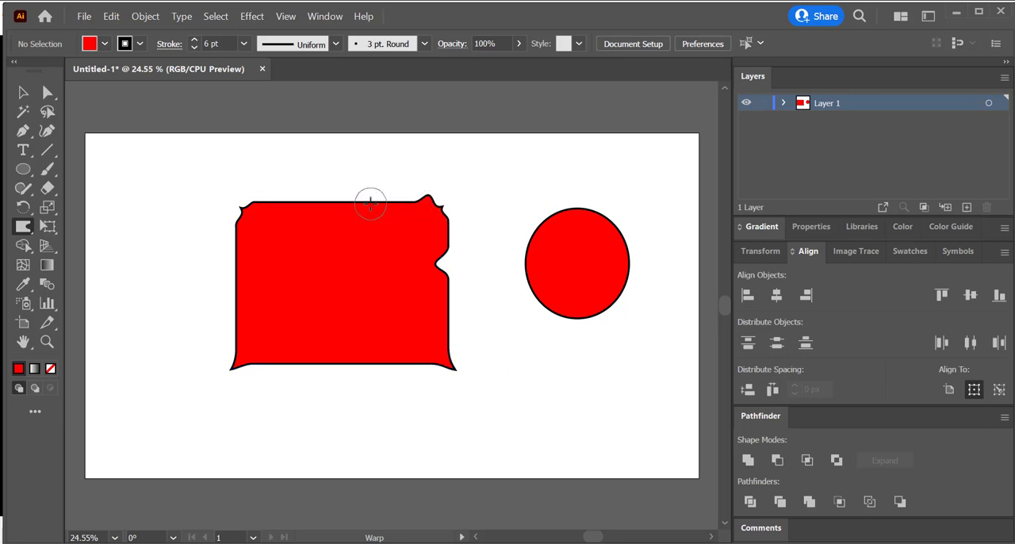
left_click_drag(369, 201, 371, 176)
left_click_drag(315, 198, 312, 170)
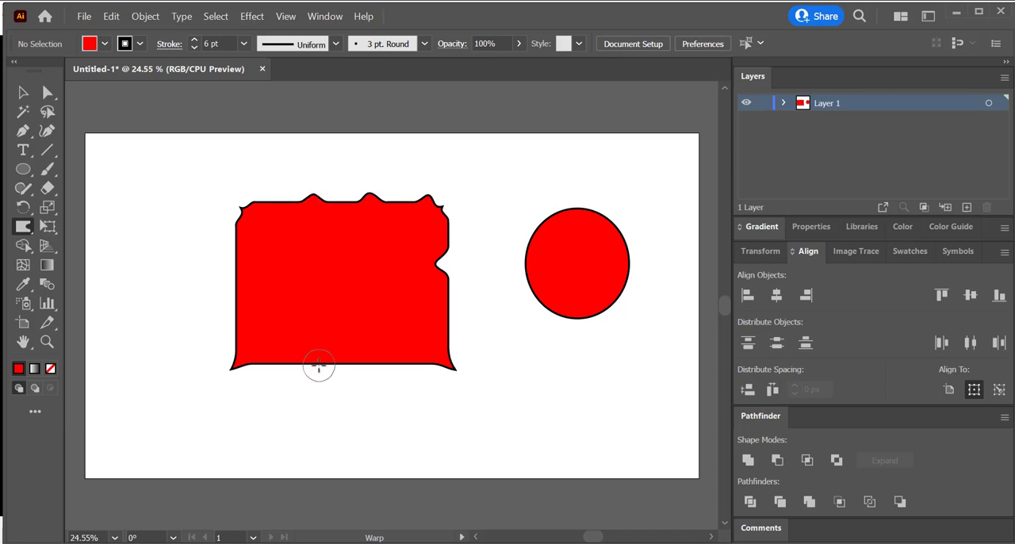
left_click_drag(317, 365, 374, 401)
left_click_drag(401, 366, 403, 393)
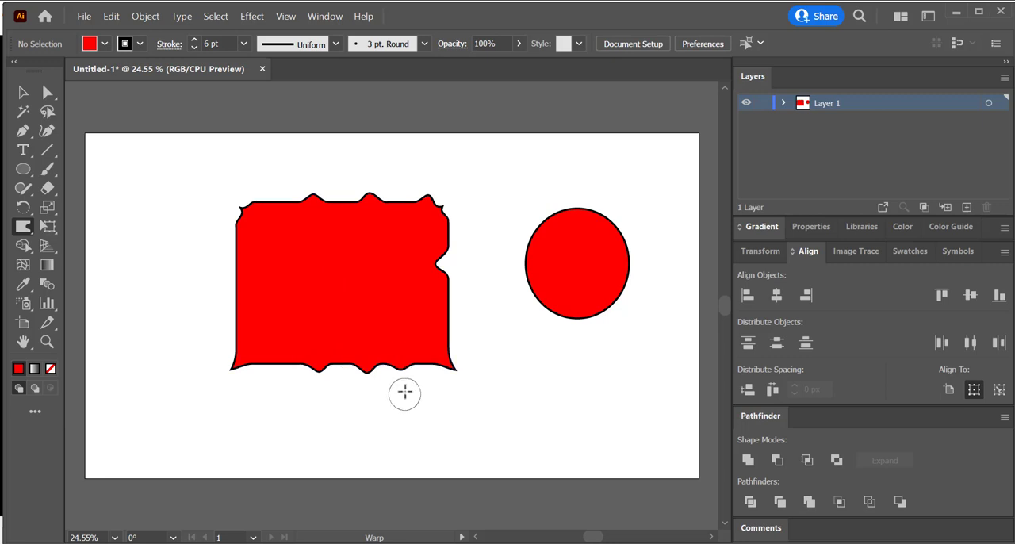
Step: Twirl the middle bump on the rectangle's lower edge into a tight spiral, and deselect the shape
key("v")
left_click(261, 306)
left_click(23, 226)
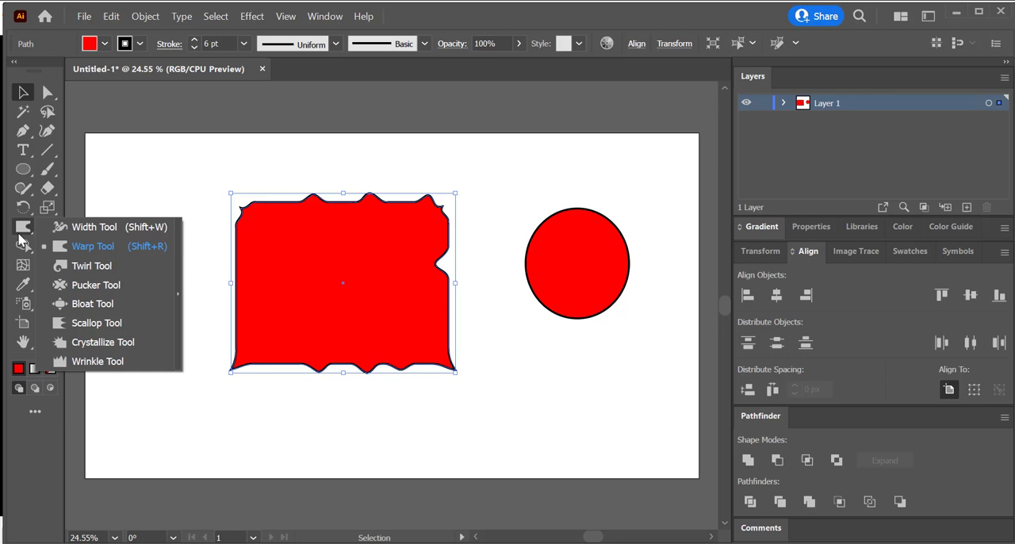
left_click(83, 265)
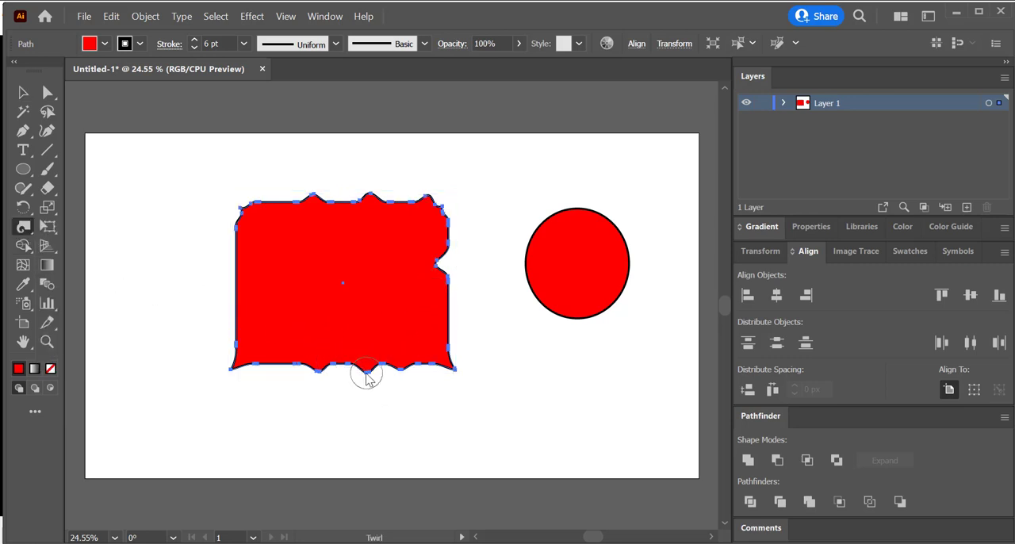
left_click_drag(367, 376, 367, 375)
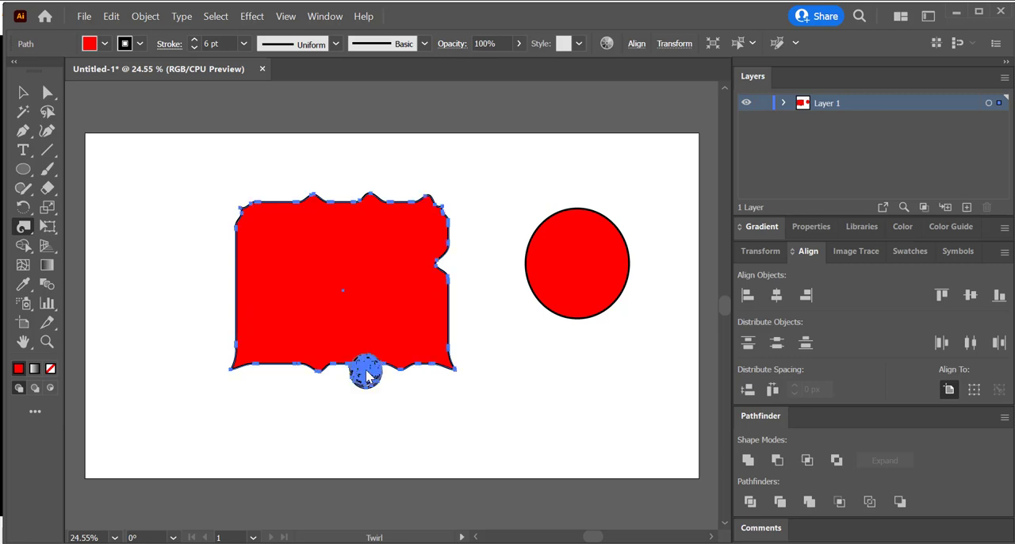
left_click(23, 92)
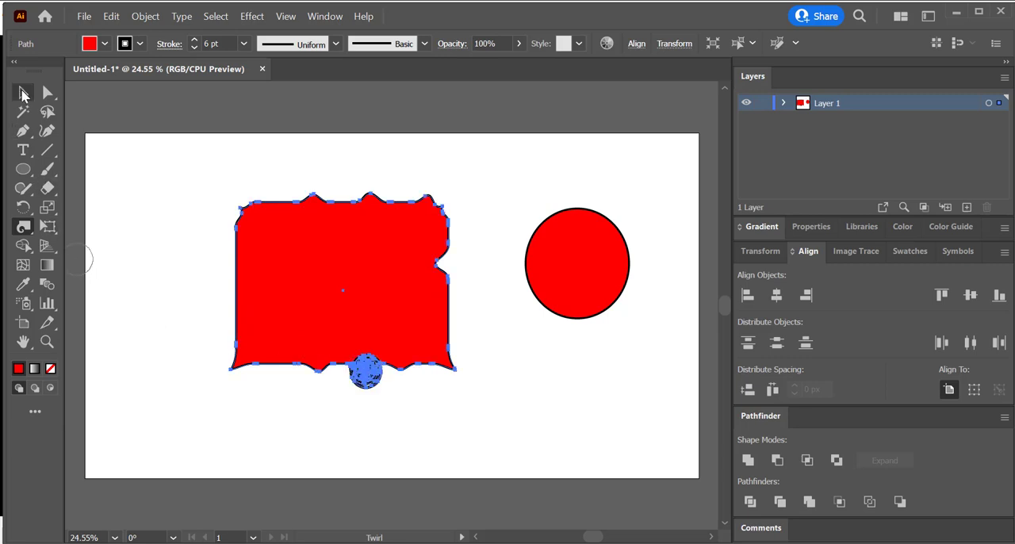
left_click(158, 287)
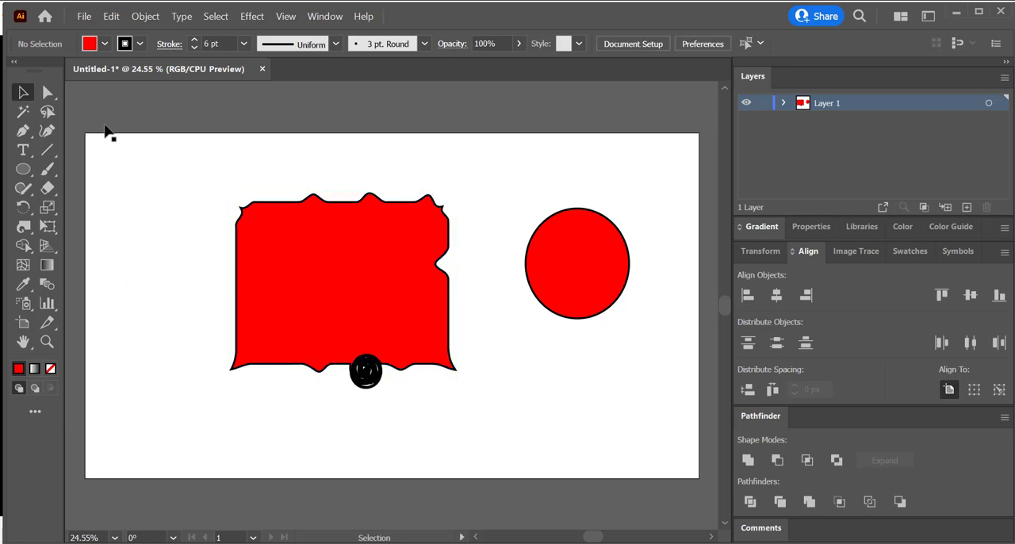
Step: Set the stroke colour to green with nothing selected
left_click(125, 44)
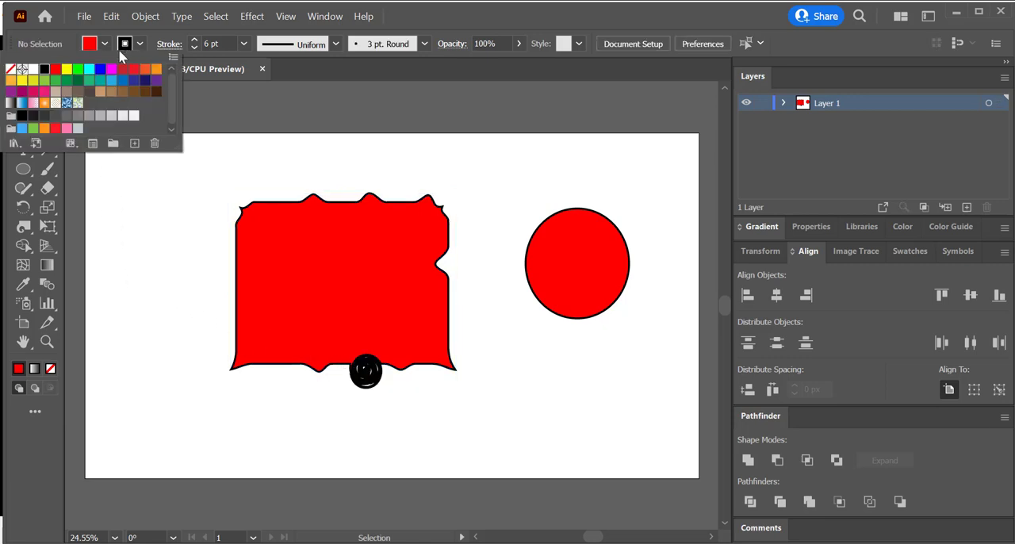
left_click(56, 70)
left_click(76, 73)
left_click(198, 255)
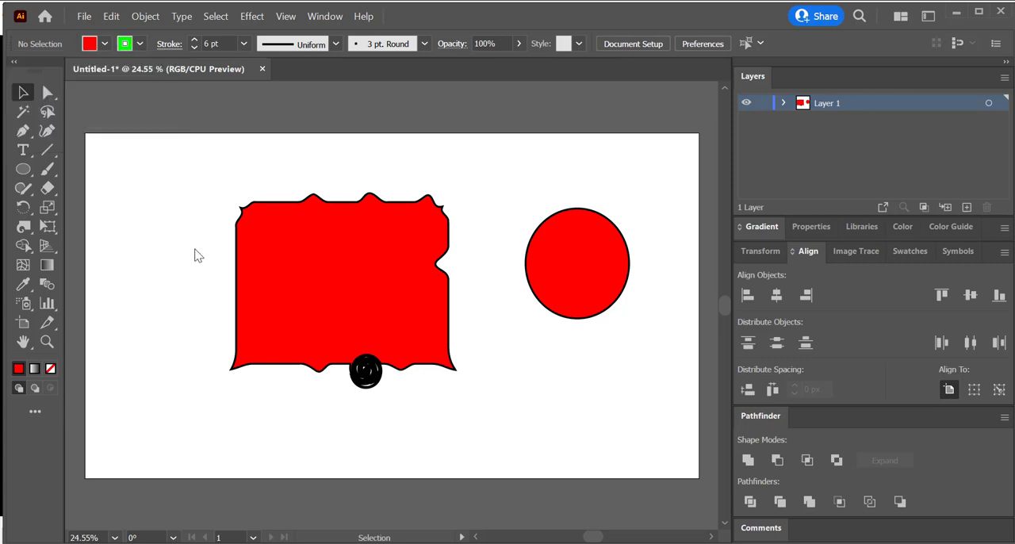
Step: Twirl the leftmost bump on the rectangle's upper edge into a small open spiral, and deselect the shape
left_click(24, 227)
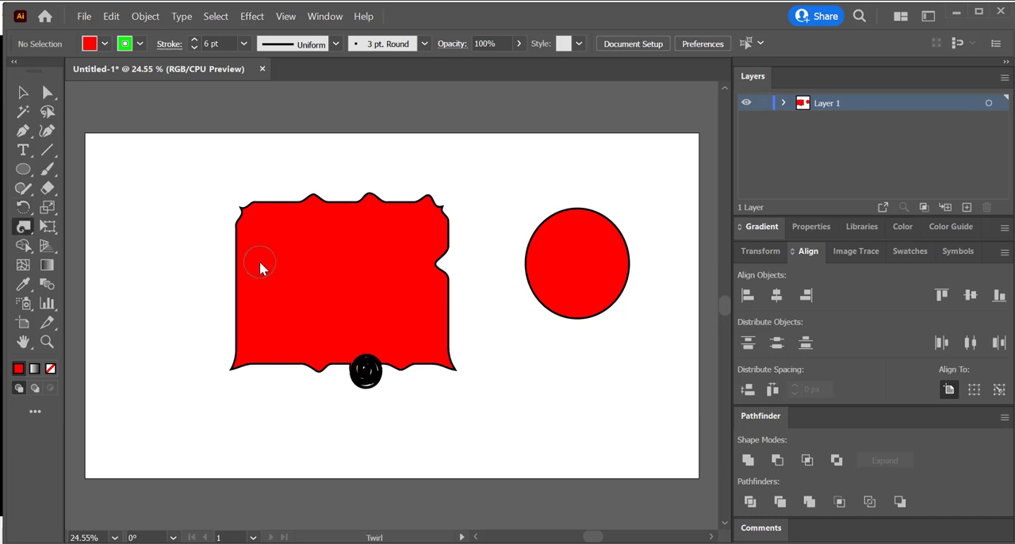
left_click(303, 226)
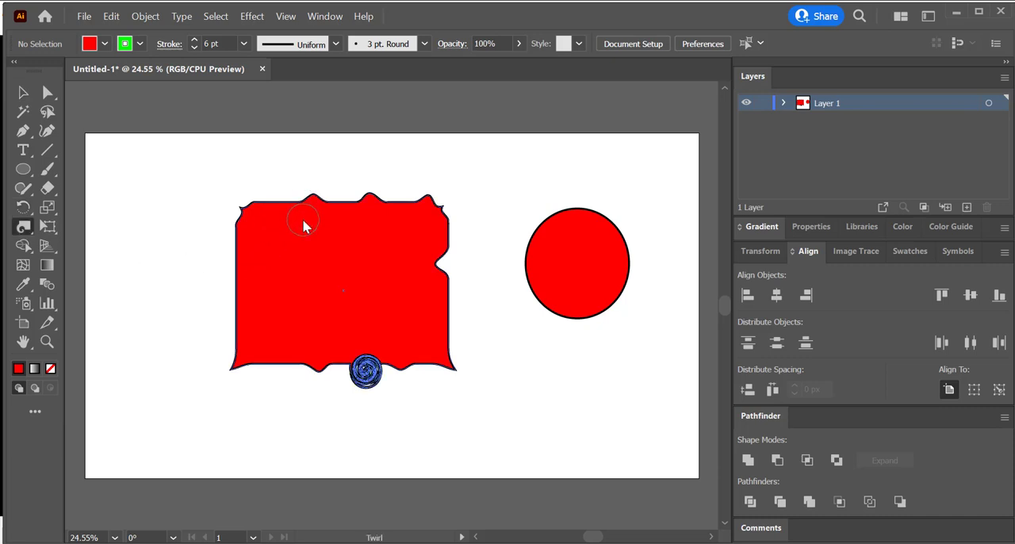
left_click(304, 222)
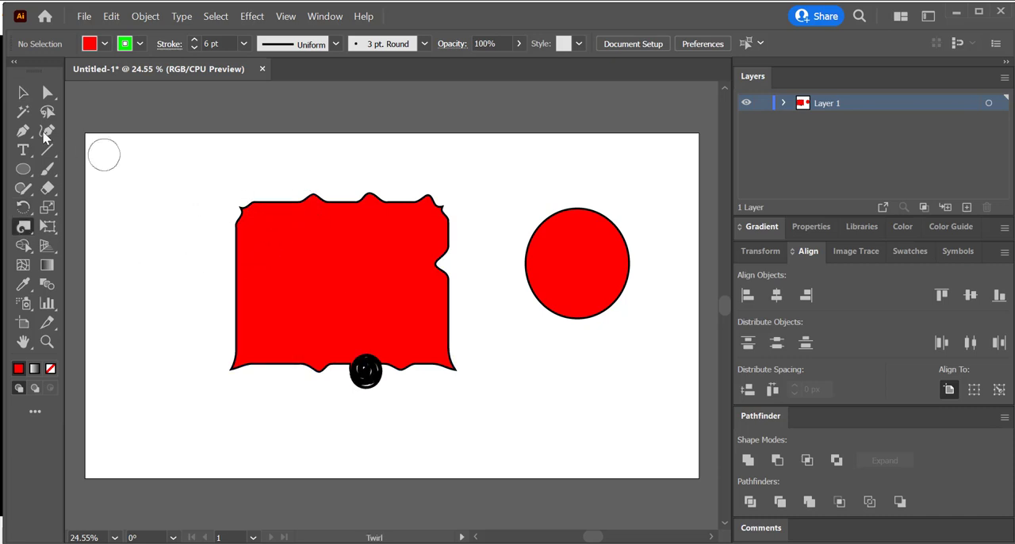
left_click(22, 95)
left_click(311, 281)
left_click(24, 226)
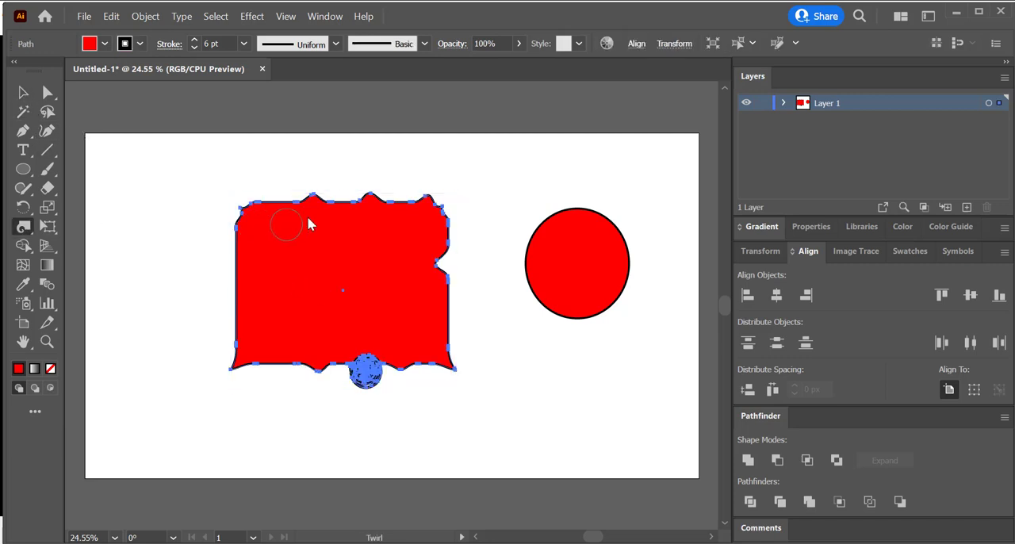
left_click_drag(315, 212, 316, 218)
left_click(23, 92)
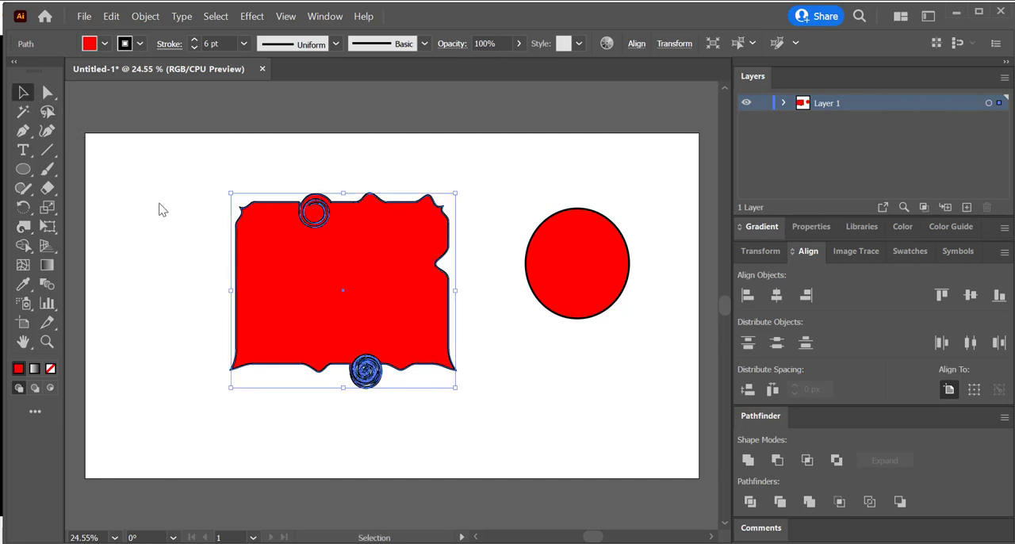
left_click(190, 223)
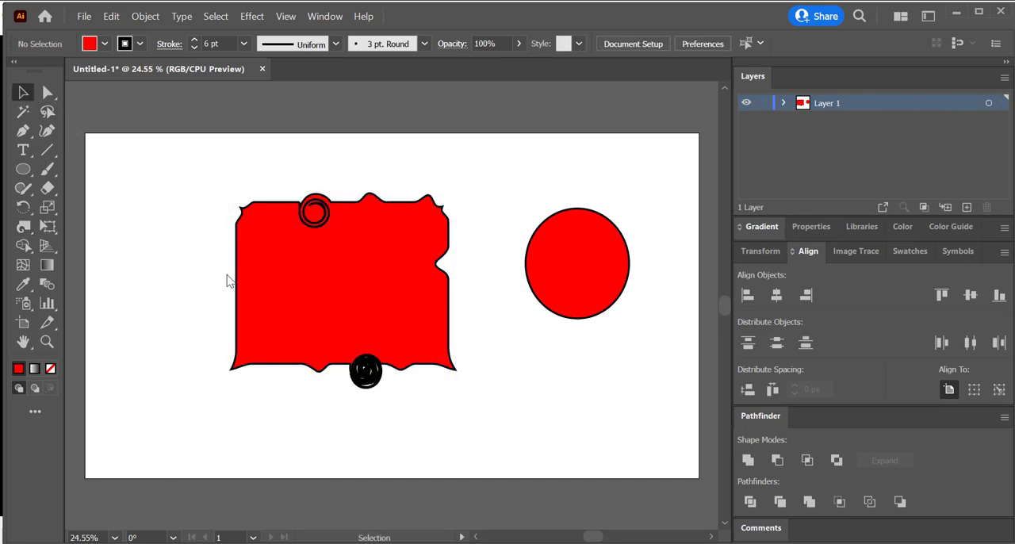
Step: Twirl the ellipse's lower-left edge into a spiral and move the ellipse slightly upward
left_click(569, 274)
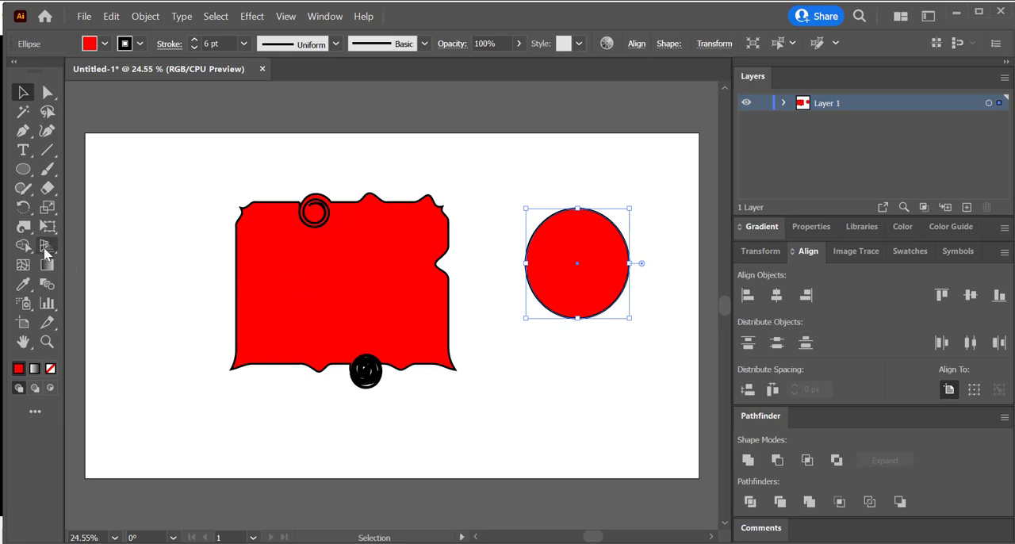
left_click(23, 227)
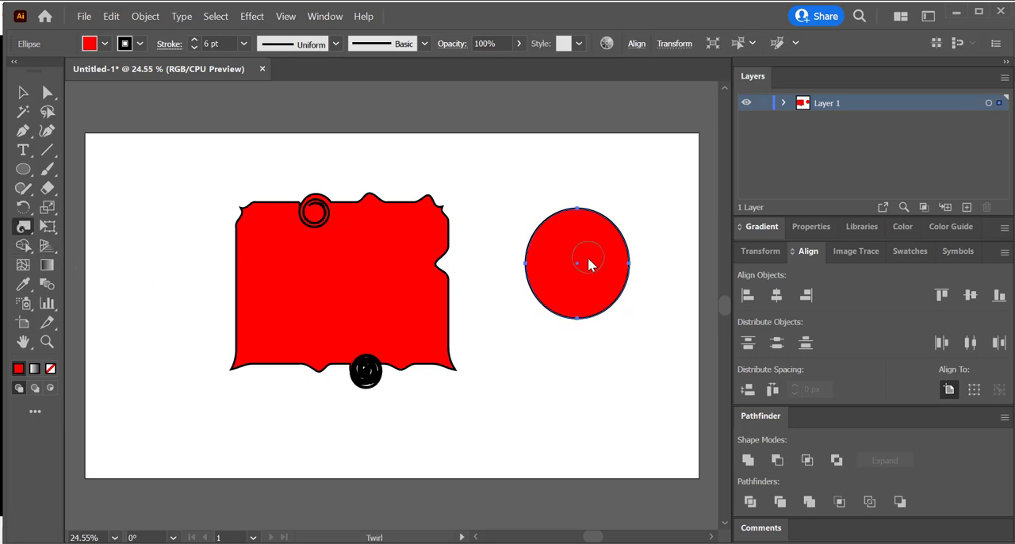
left_click_drag(550, 306, 549, 306)
key("v")
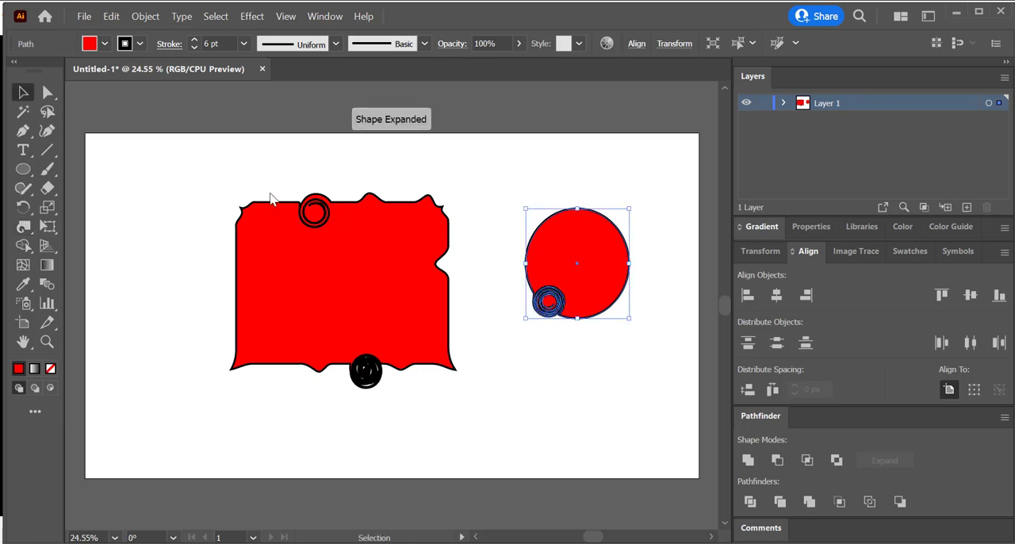
left_click(409, 181)
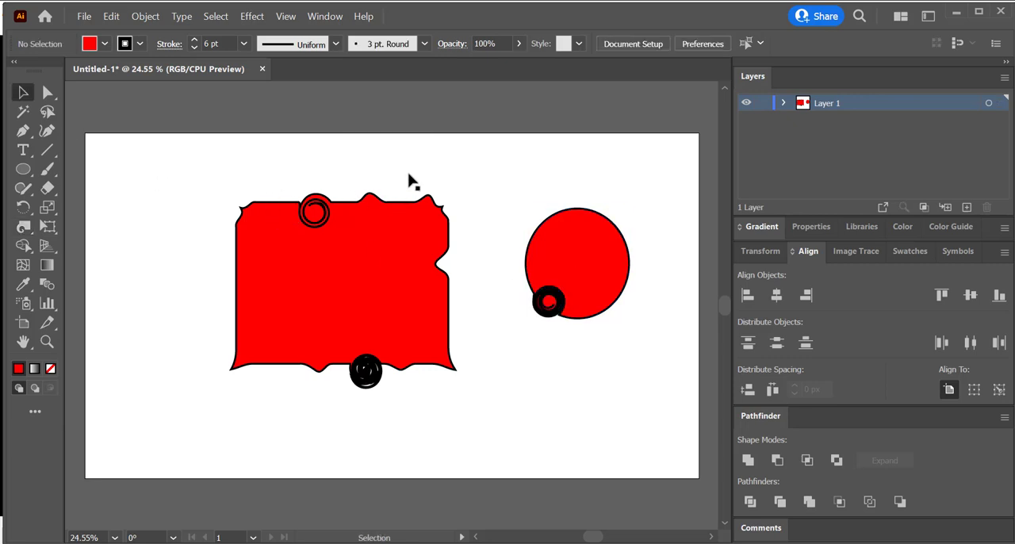
left_click_drag(553, 308, 547, 271)
left_click(536, 295)
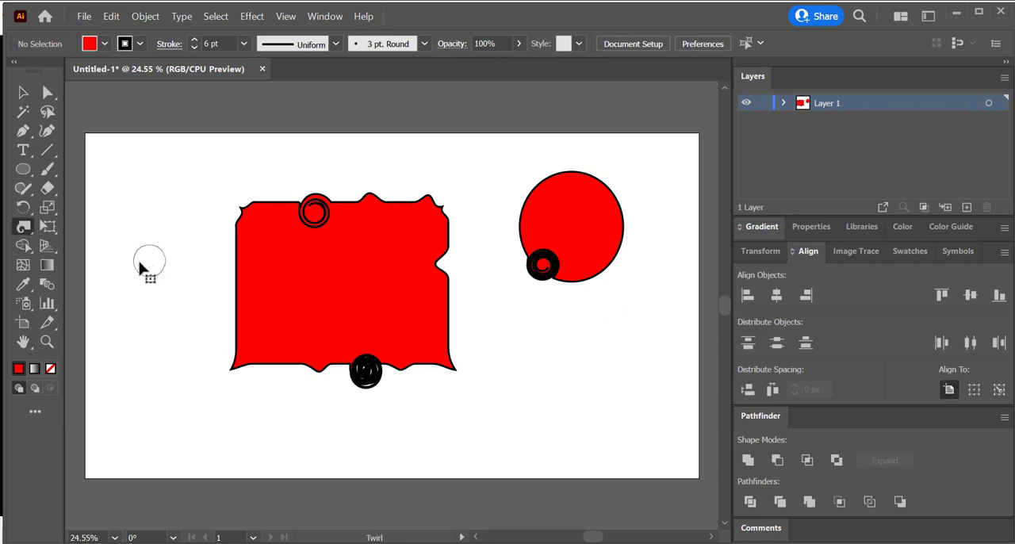
Step: Pucker the ellipse inward from its right, left, upper and lower edges into a clover shape with a spike at the upper right
left_click(24, 228)
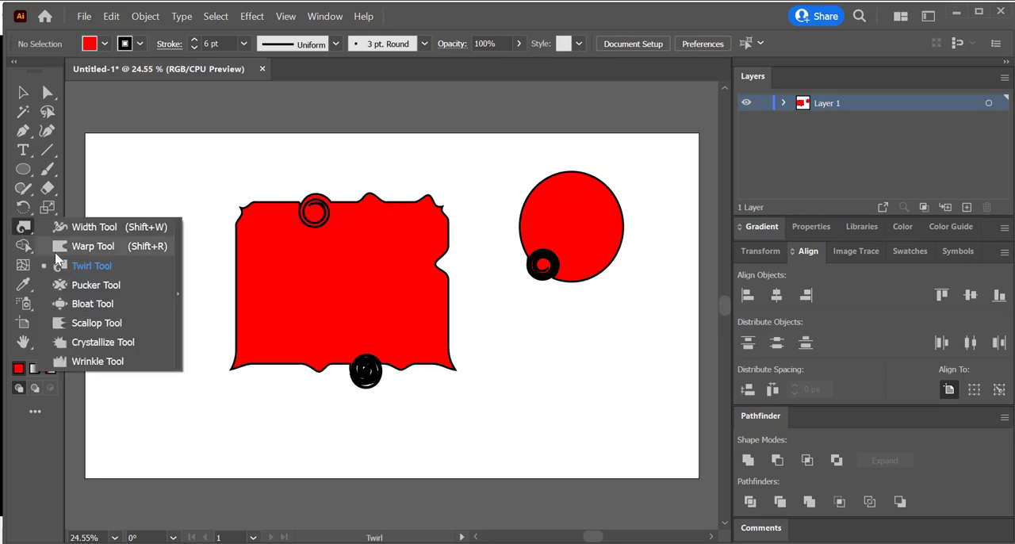
left_click(83, 284)
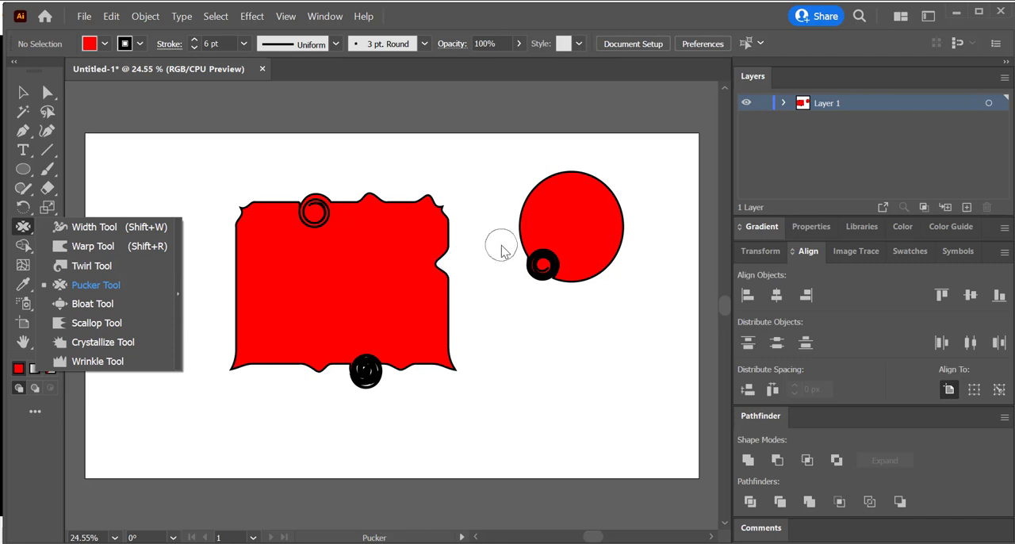
left_click_drag(593, 226, 523, 233)
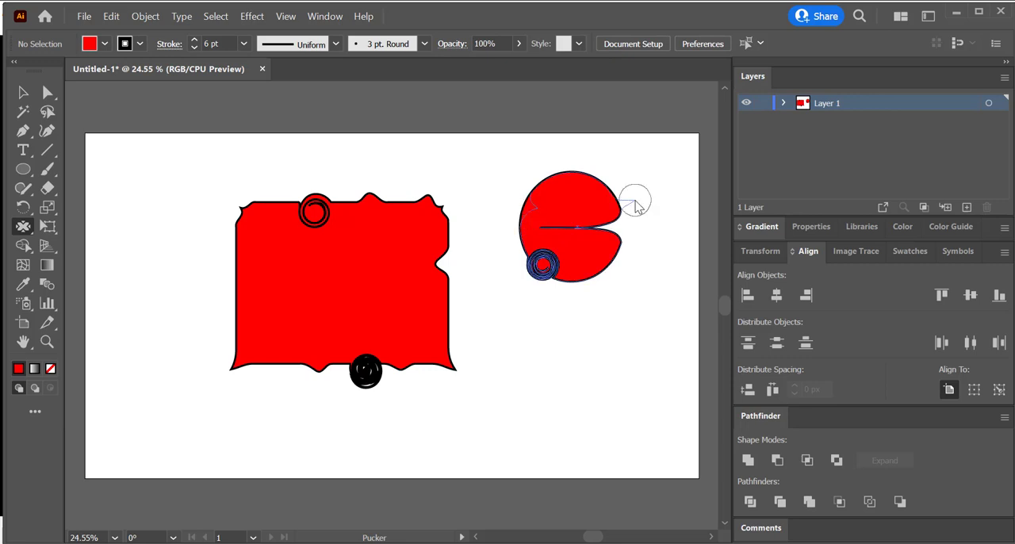
left_click_drag(522, 219, 636, 205)
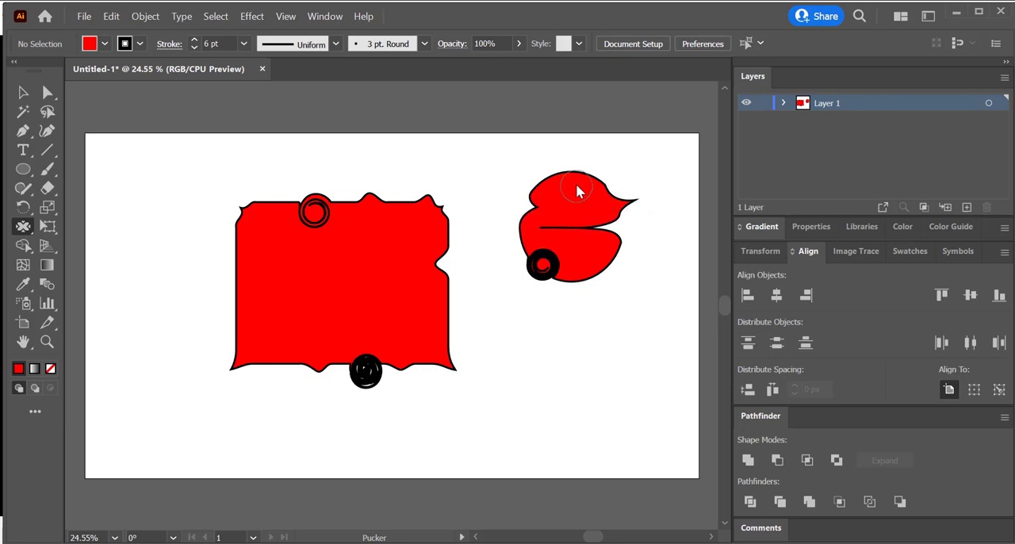
left_click_drag(578, 182, 577, 232)
left_click_drag(578, 290, 573, 226)
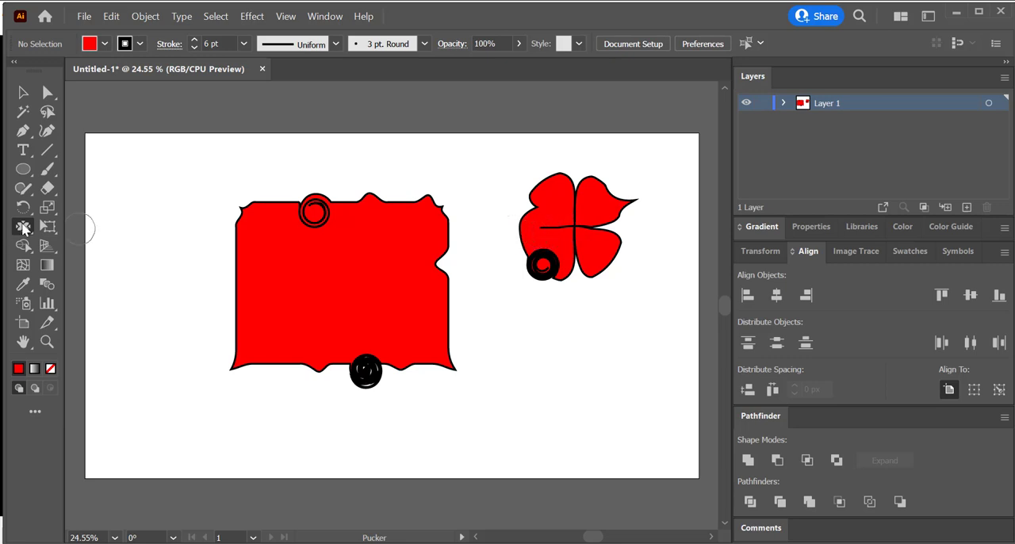
Step: Bloat the rectangle's lower-right corner into a long tail and its lower-left corner into a shorter one
left_click_drag(24, 229, 86, 305)
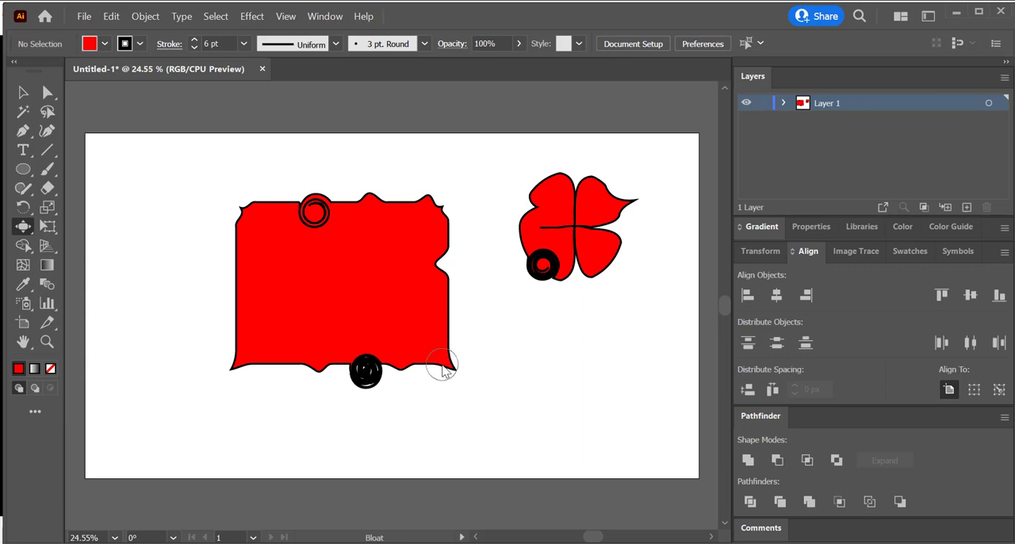
mouse_move(443, 369)
left_mouse_down()
mouse_move(514, 407)
mouse_move(626, 410)
left_mouse_up()
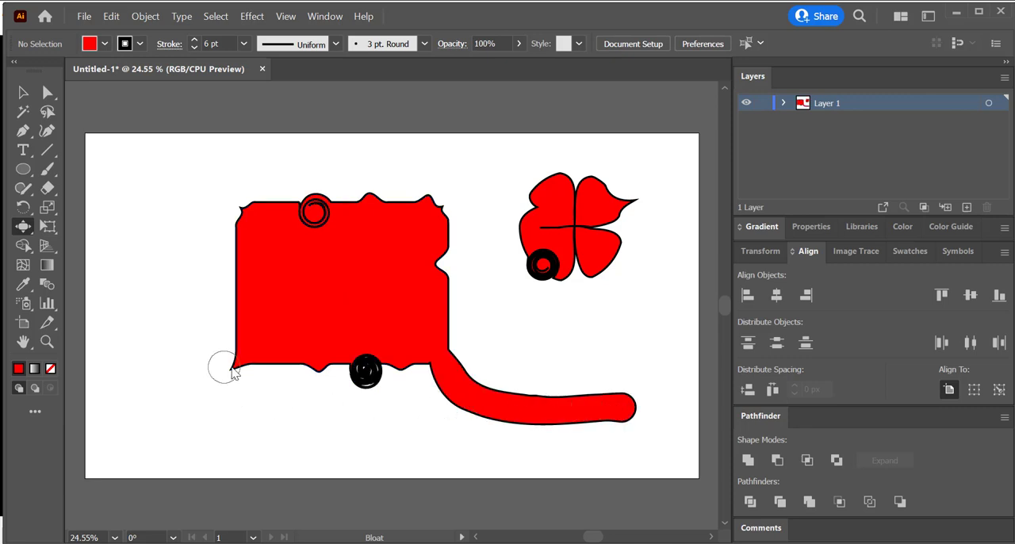
mouse_move(241, 369)
left_mouse_down()
mouse_move(195, 401)
mouse_move(115, 413)
left_mouse_up()
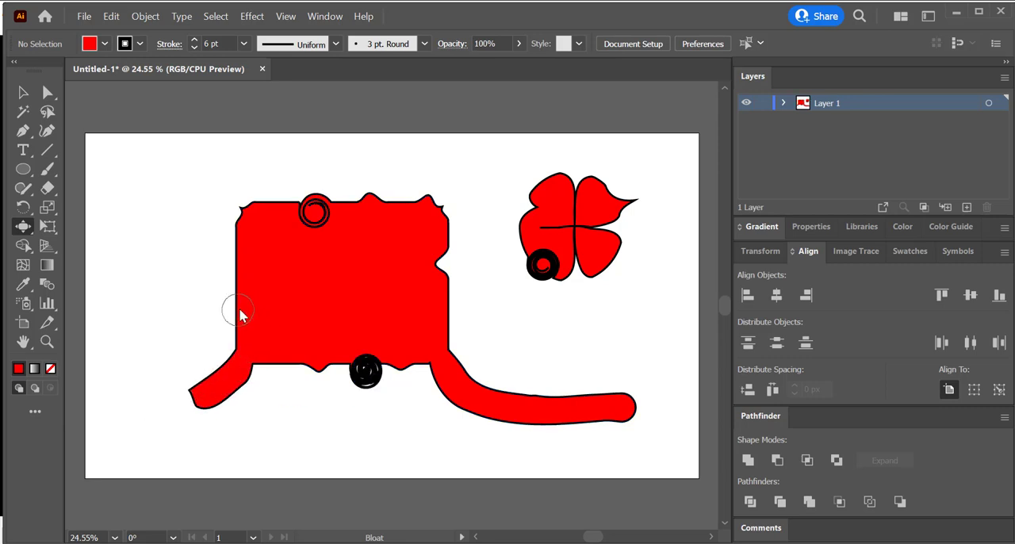
Step: Bloat three bulges outward along the rectangle's left edge and round out its upper-left corner
left_click_drag(239, 314, 226, 317)
left_click_drag(238, 277, 204, 280)
left_click_drag(241, 239, 198, 243)
left_click_drag(257, 215, 192, 212)
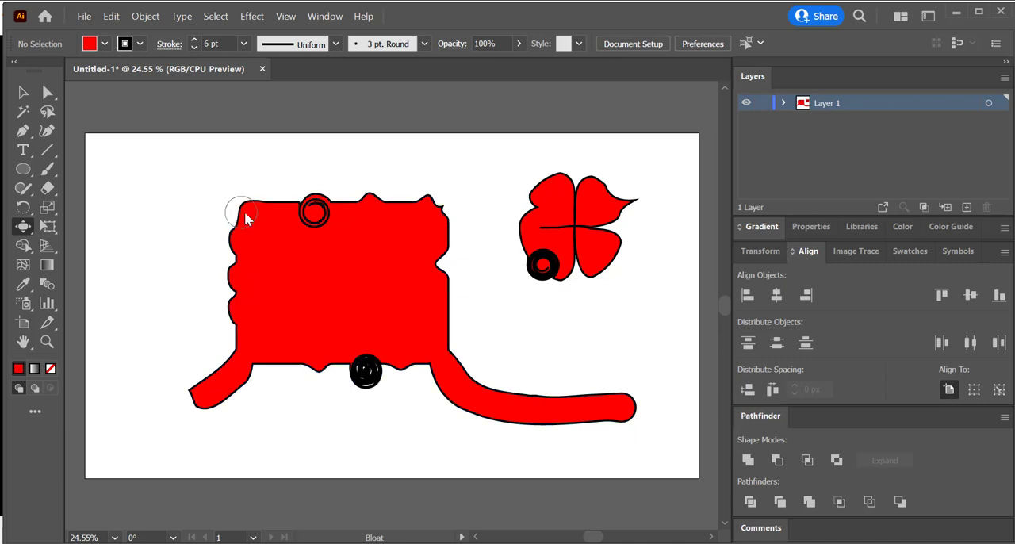
left_click(25, 230)
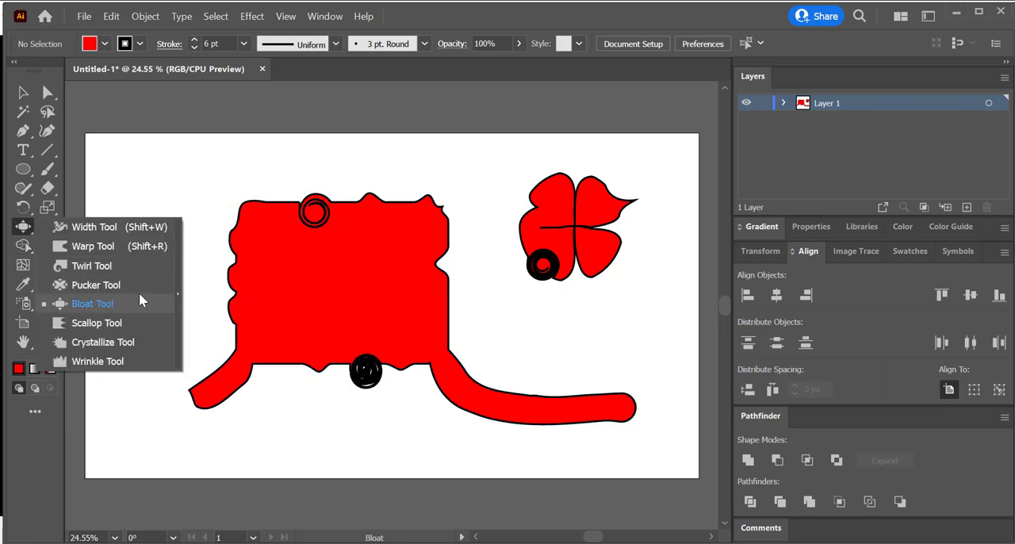
left_click(139, 299)
Step: Delete the distorted rectangle and draw a new large rectangle in its place
left_click(23, 93)
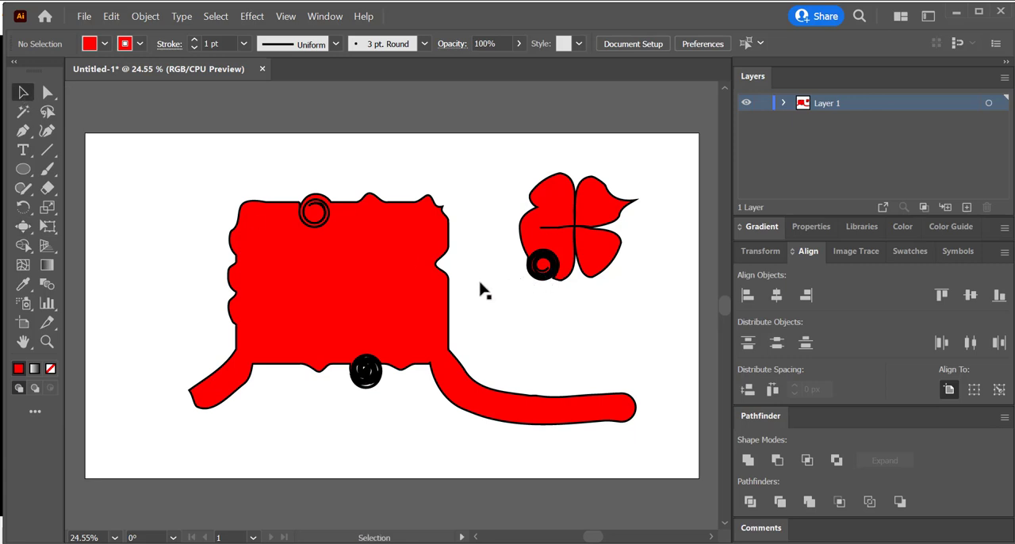
left_click_drag(491, 276, 172, 348)
key("Delete")
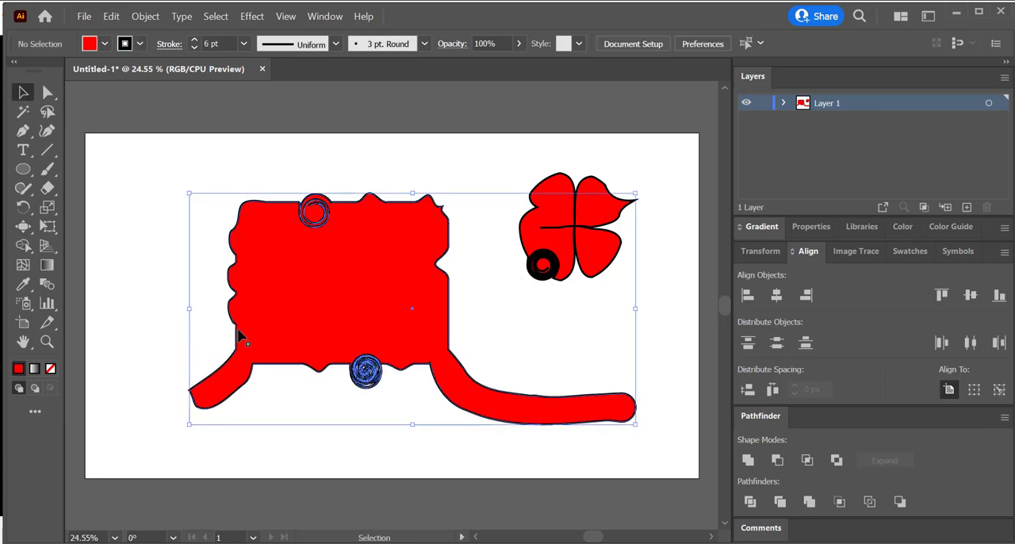
left_click(23, 169)
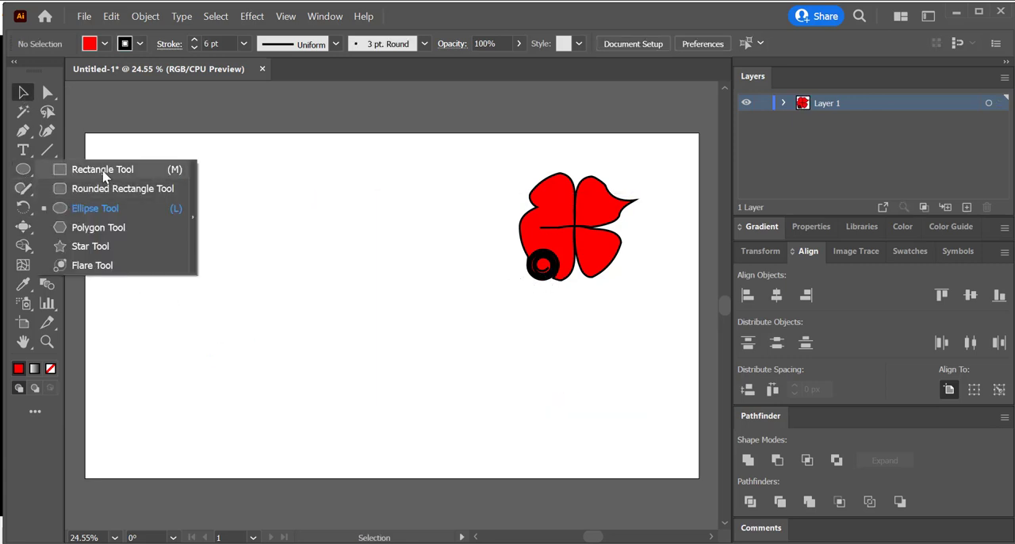
left_click(103, 171)
left_click_drag(215, 214, 456, 372)
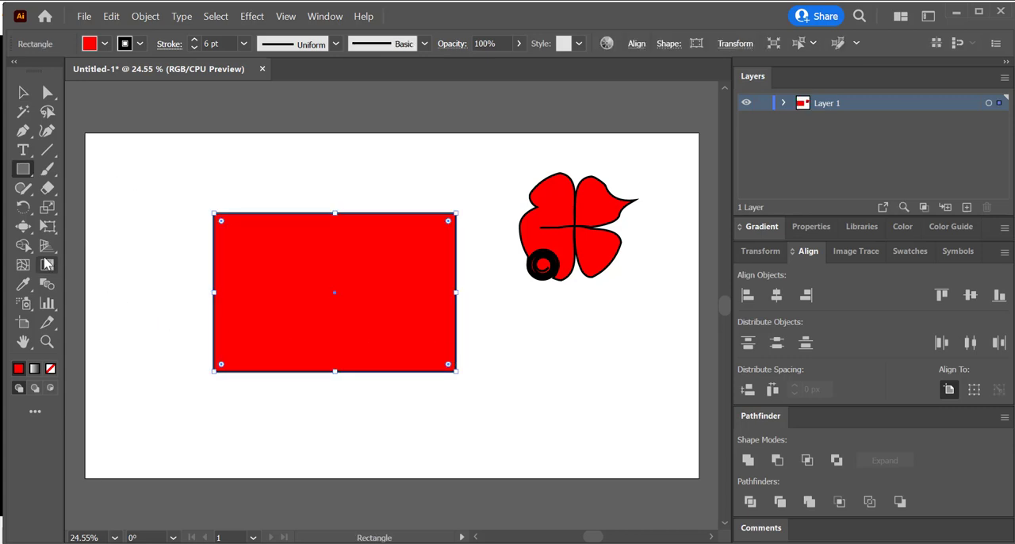
Step: Scallop the new rectangle's upper-left corner inward
left_click(23, 226)
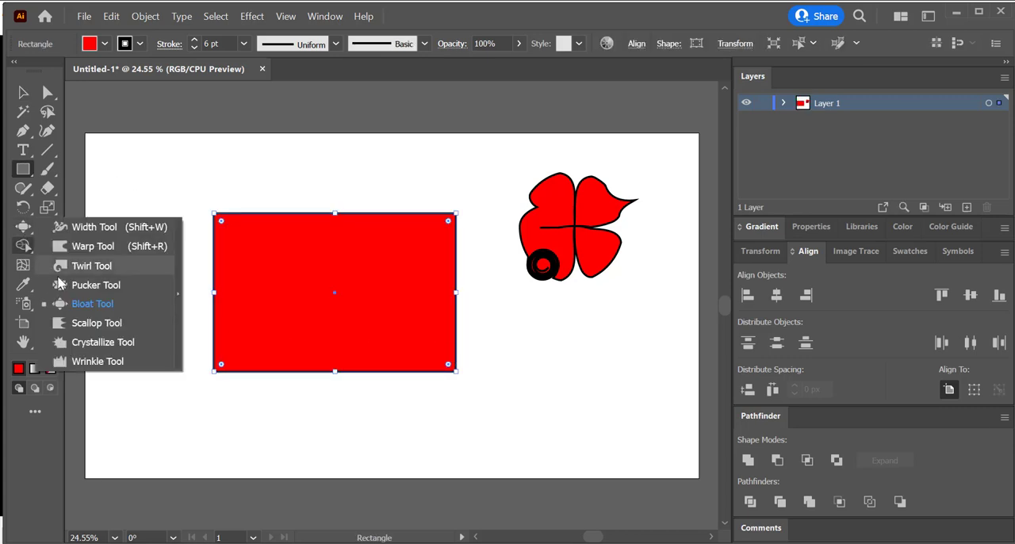
left_click(89, 323)
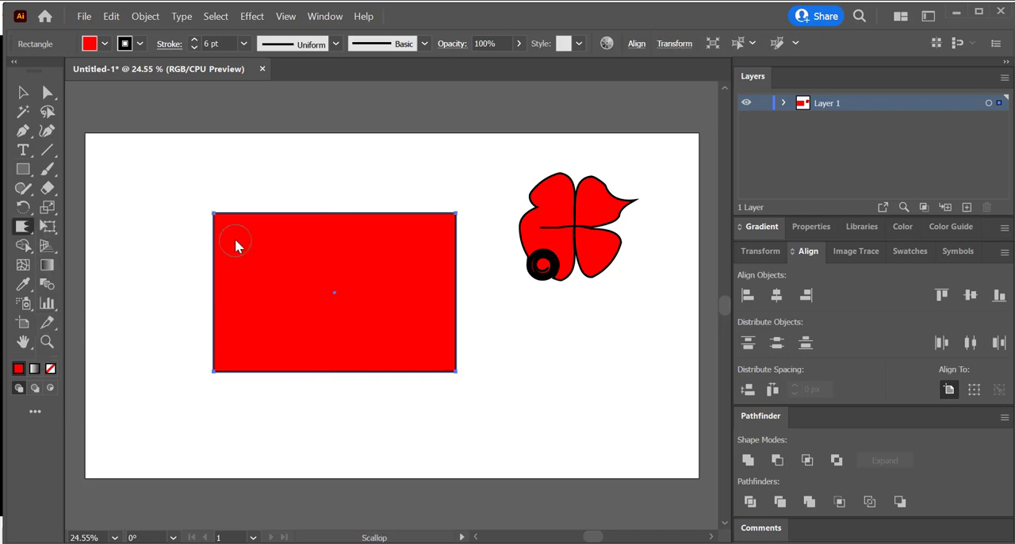
mouse_move(215, 217)
left_mouse_down()
mouse_move(230, 244)
mouse_move(246, 246)
left_mouse_up()
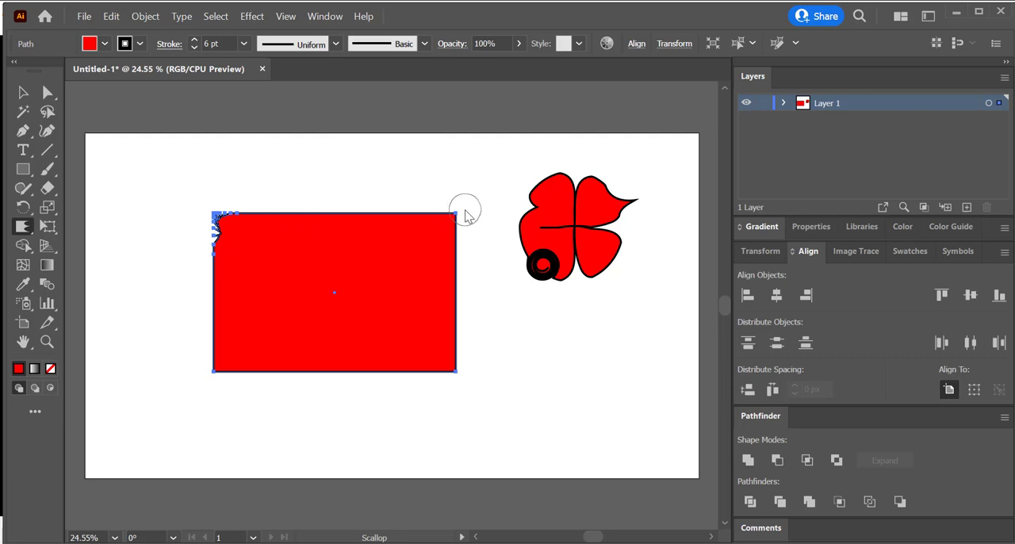
Step: Scallop the rectangle's right, bottom and left edges into a ragged outline, and deselect it
left_click_drag(454, 222, 464, 242)
mouse_move(452, 285)
left_mouse_down()
mouse_move(496, 305)
mouse_move(467, 326)
mouse_move(483, 344)
mouse_move(469, 353)
mouse_move(476, 369)
mouse_move(493, 372)
left_mouse_up()
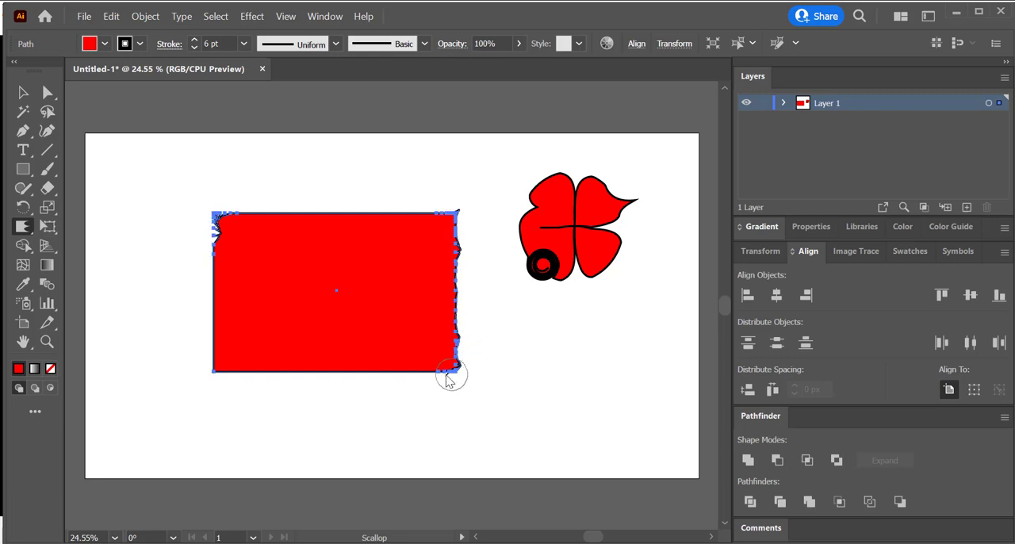
mouse_move(416, 376)
left_mouse_down()
mouse_move(407, 413)
mouse_move(387, 384)
mouse_move(367, 423)
mouse_move(347, 371)
mouse_move(320, 423)
mouse_move(300, 371)
mouse_move(292, 424)
mouse_move(275, 381)
mouse_move(250, 381)
mouse_move(231, 419)
mouse_move(215, 346)
mouse_move(300, 346)
left_mouse_up()
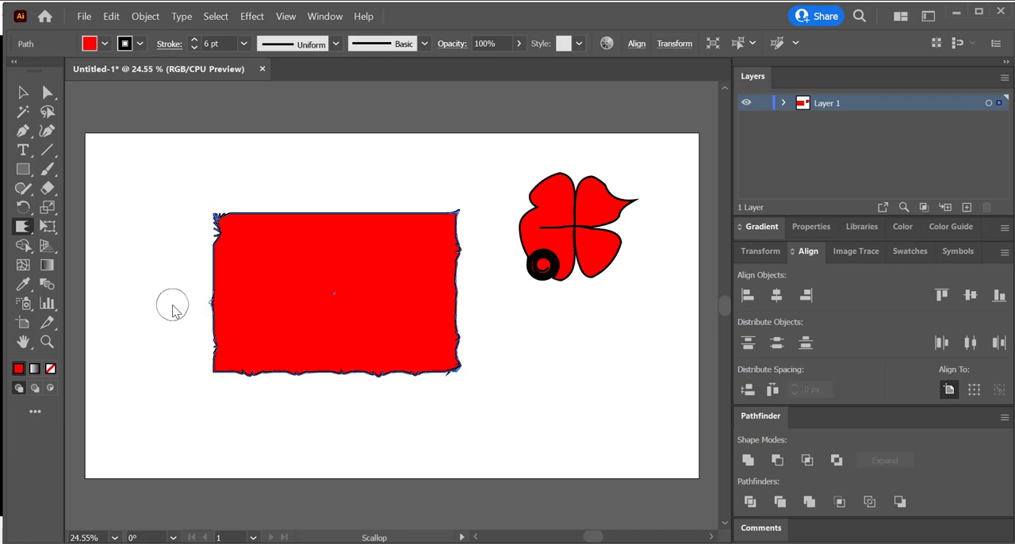
left_click_drag(219, 283, 163, 277)
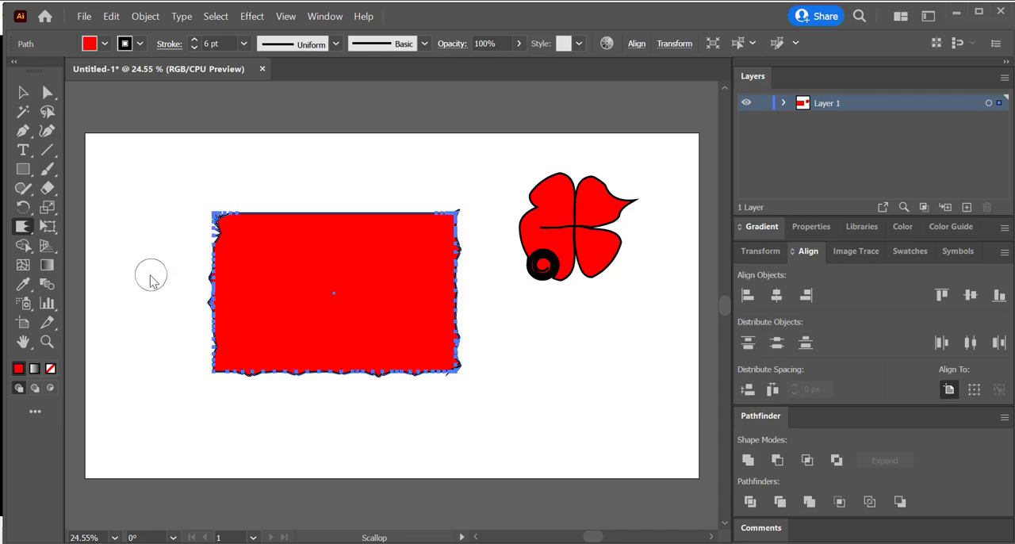
left_click(22, 93)
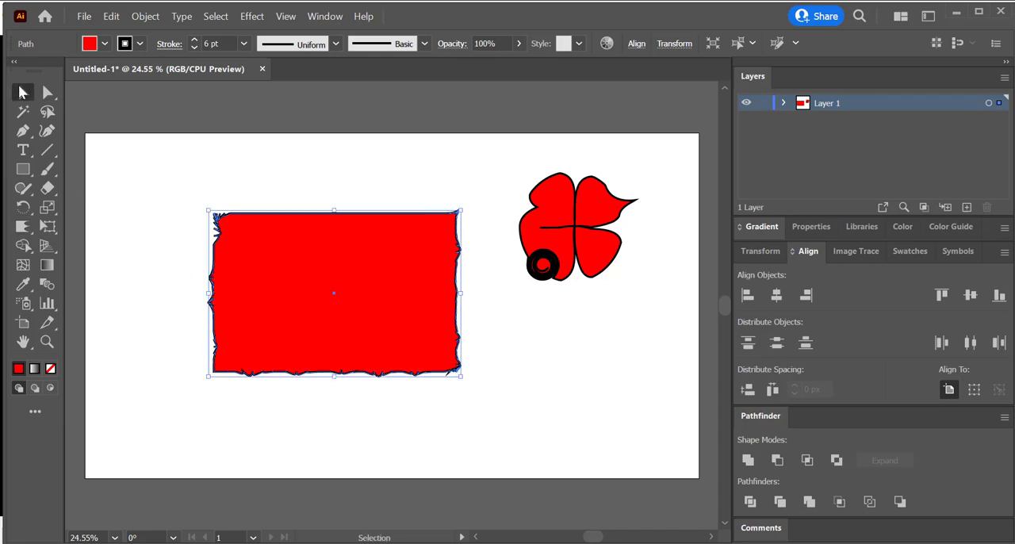
left_click(198, 323)
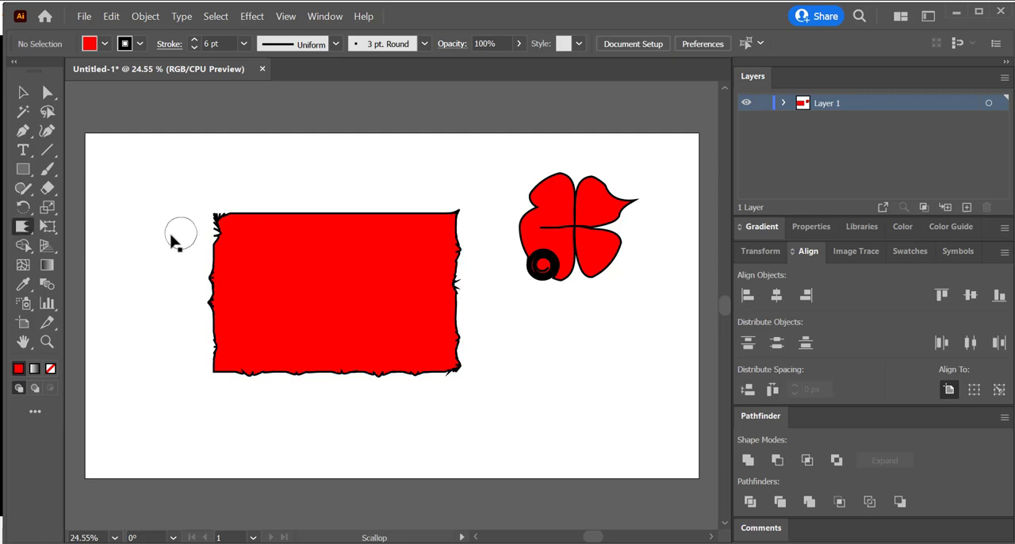
Step: Crystallize the rectangle's top edge into spikes and roughen its lower-right and bottom edges with the same tool
left_click(24, 229)
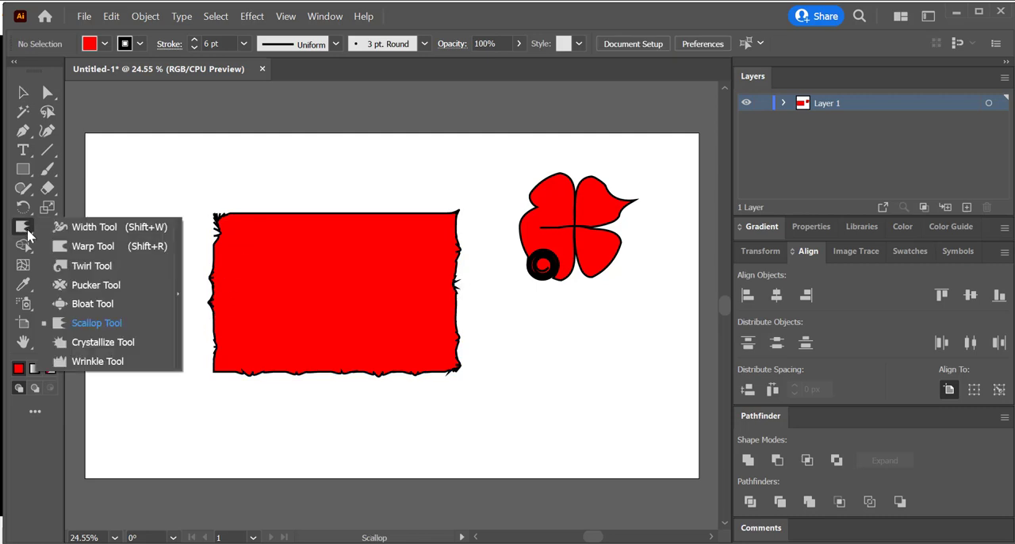
left_click(95, 342)
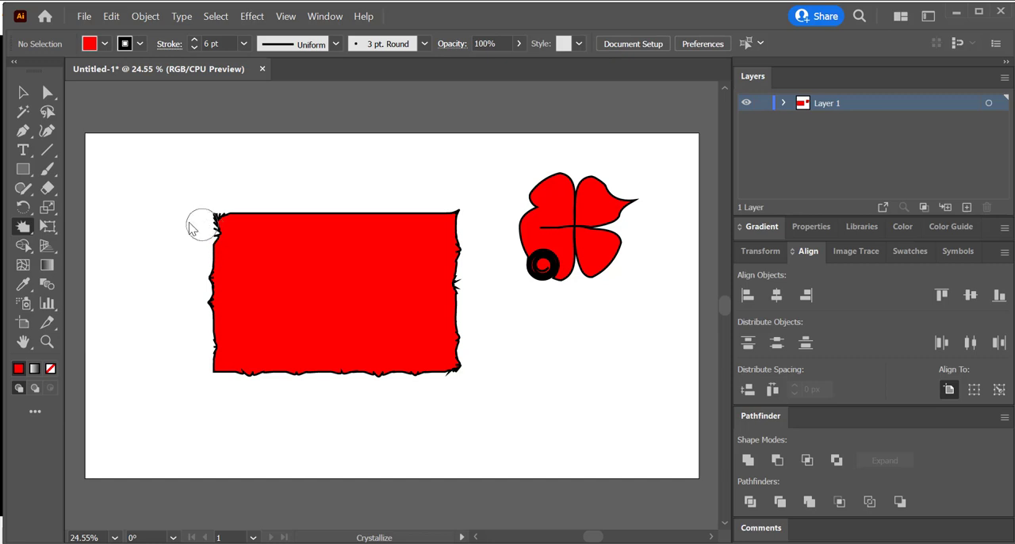
mouse_move(245, 219)
left_mouse_down()
mouse_move(246, 258)
mouse_move(268, 213)
mouse_move(288, 253)
mouse_move(292, 211)
mouse_move(315, 199)
mouse_move(327, 213)
mouse_move(363, 199)
mouse_move(403, 204)
mouse_move(408, 216)
mouse_move(444, 206)
mouse_move(459, 226)
left_mouse_up()
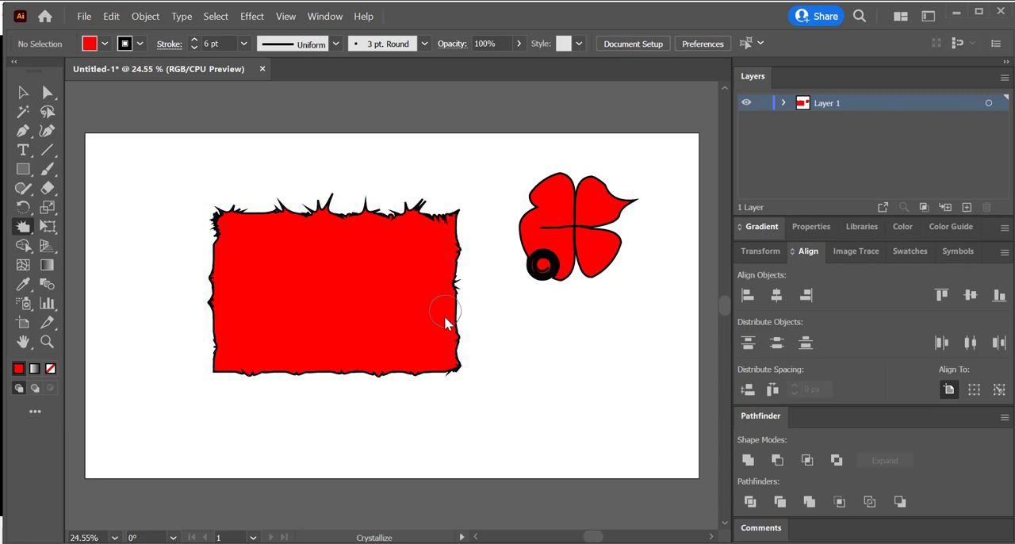
mouse_move(463, 319)
left_mouse_down()
mouse_move(529, 331)
mouse_move(455, 396)
mouse_move(430, 375)
mouse_move(431, 419)
left_mouse_up()
mouse_move(404, 377)
left_mouse_down()
mouse_move(401, 393)
mouse_move(348, 397)
mouse_move(331, 356)
mouse_move(324, 408)
mouse_move(321, 390)
left_mouse_up()
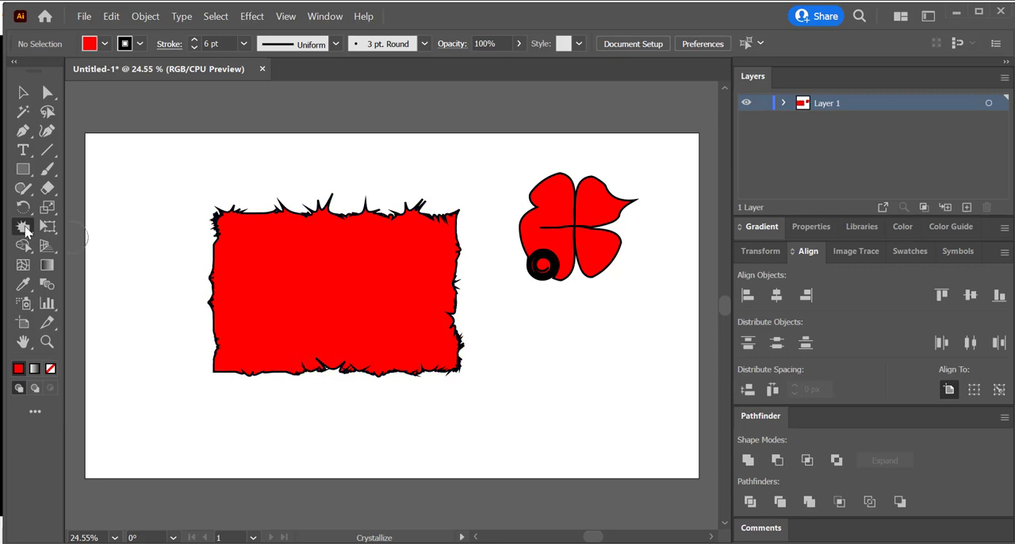
Step: Apply the Wrinkle tool to the lower part of the rectangle's left edge
left_click_drag(23, 227, 105, 361)
mouse_move(212, 311)
left_mouse_down()
mouse_move(187, 351)
mouse_move(157, 325)
left_mouse_up()
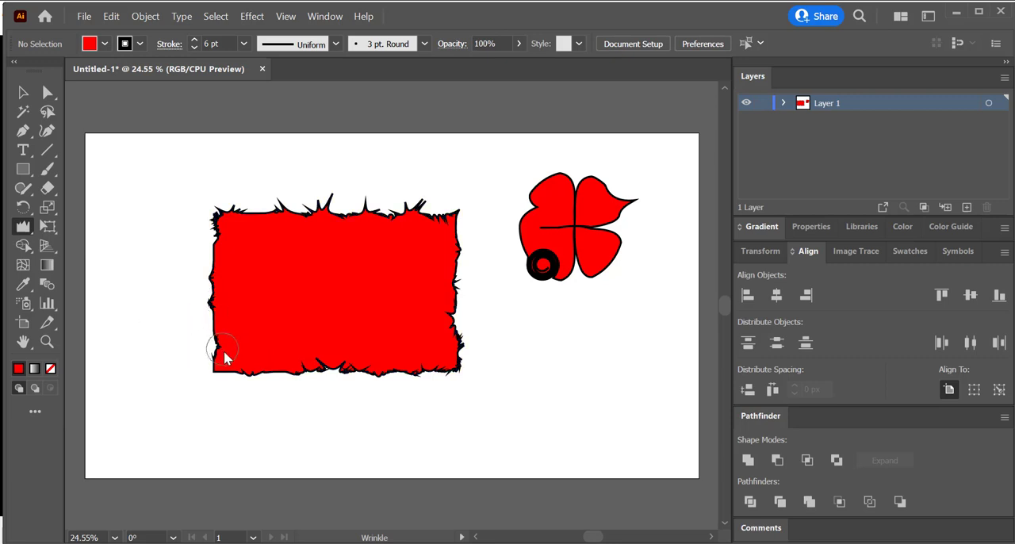
left_click_drag(225, 354, 195, 373)
Step: Select the red four-petal shape and wrinkle the outline of its upper-left petal
left_click_drag(527, 225, 547, 234)
left_click(23, 92)
left_click(530, 229)
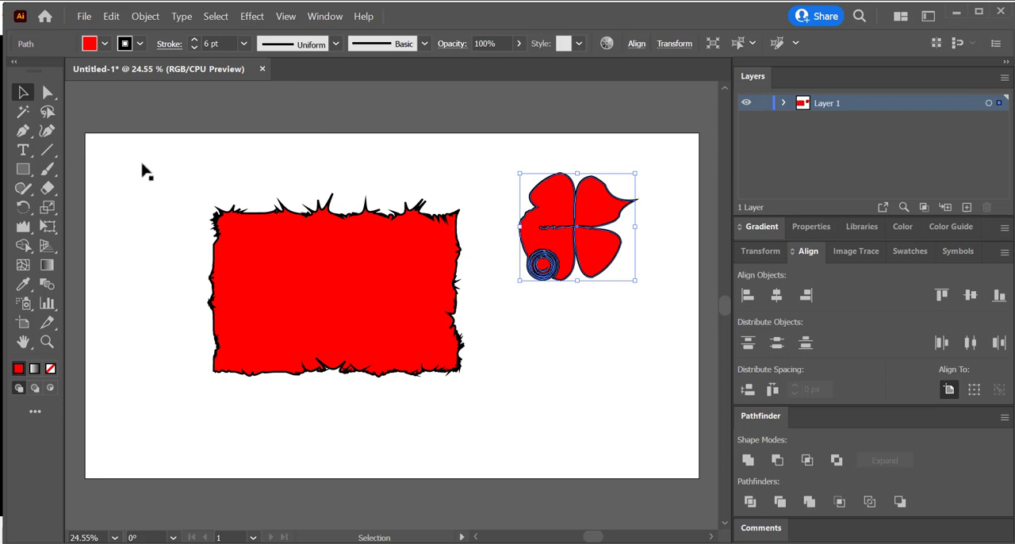
left_click(23, 227)
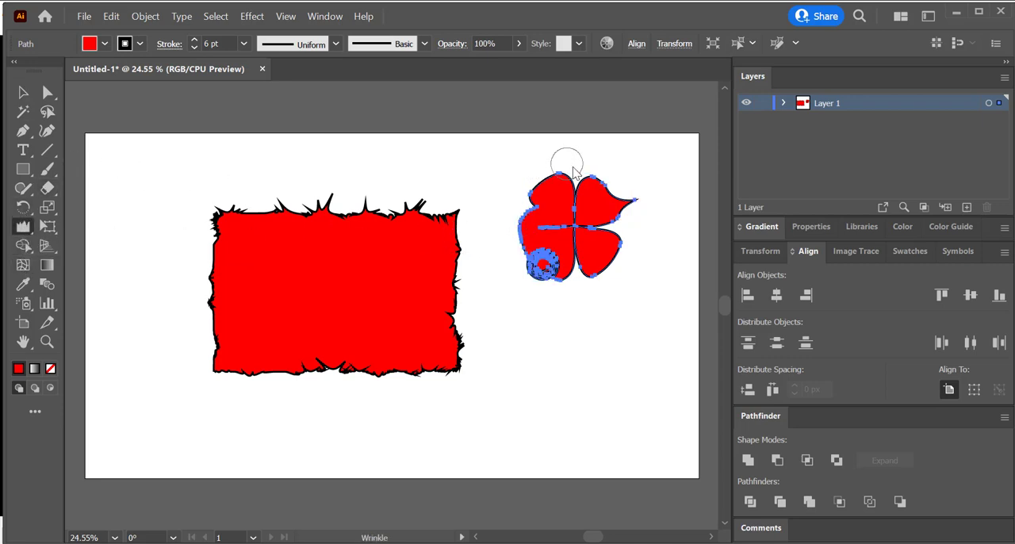
left_click_drag(573, 171, 558, 184)
left_click_drag(541, 217, 541, 218)
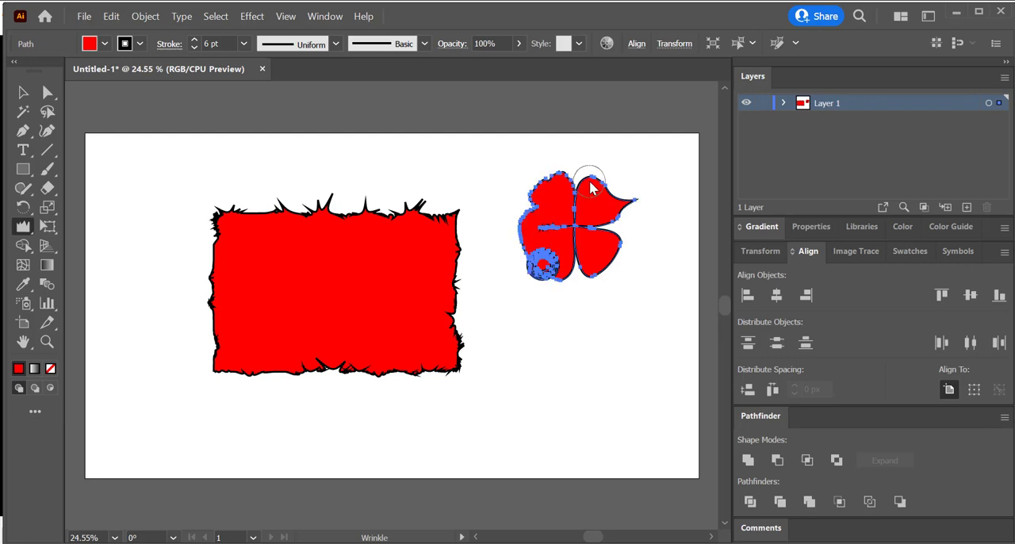
Step: Wrinkle the four-petal shape's upper-right petal and the horizontal line through its middle, and deselect it
mouse_move(590, 176)
left_mouse_down()
mouse_move(591, 208)
mouse_move(561, 218)
mouse_move(614, 199)
mouse_move(608, 230)
mouse_move(607, 214)
left_mouse_up()
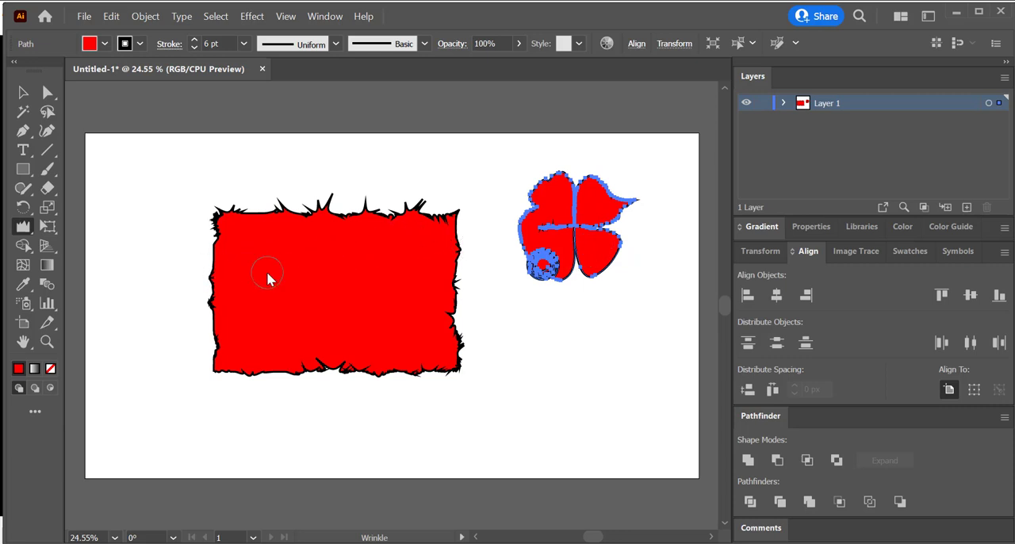
mouse_move(533, 211)
left_mouse_down()
mouse_move(568, 231)
mouse_move(558, 213)
mouse_move(590, 262)
mouse_move(599, 255)
mouse_move(602, 283)
mouse_move(587, 259)
mouse_move(596, 234)
left_mouse_up()
key("v")
left_click(496, 253)
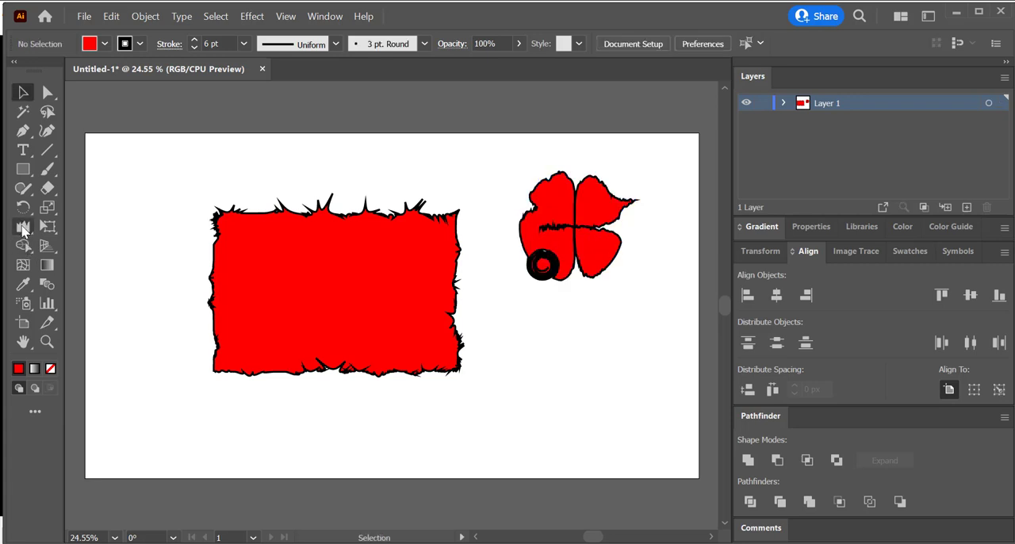
Step: Display the full set of width and distortion tools
left_click(23, 229)
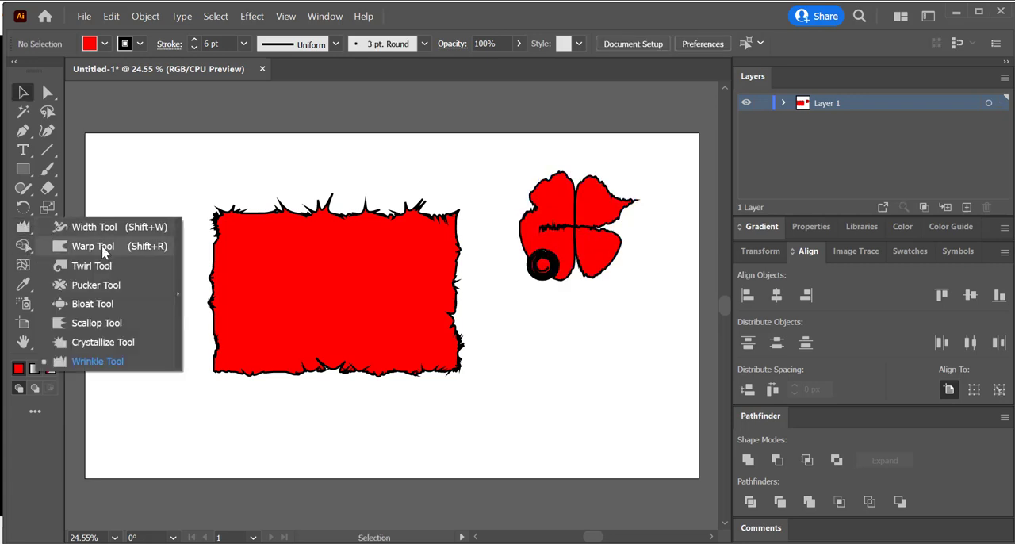